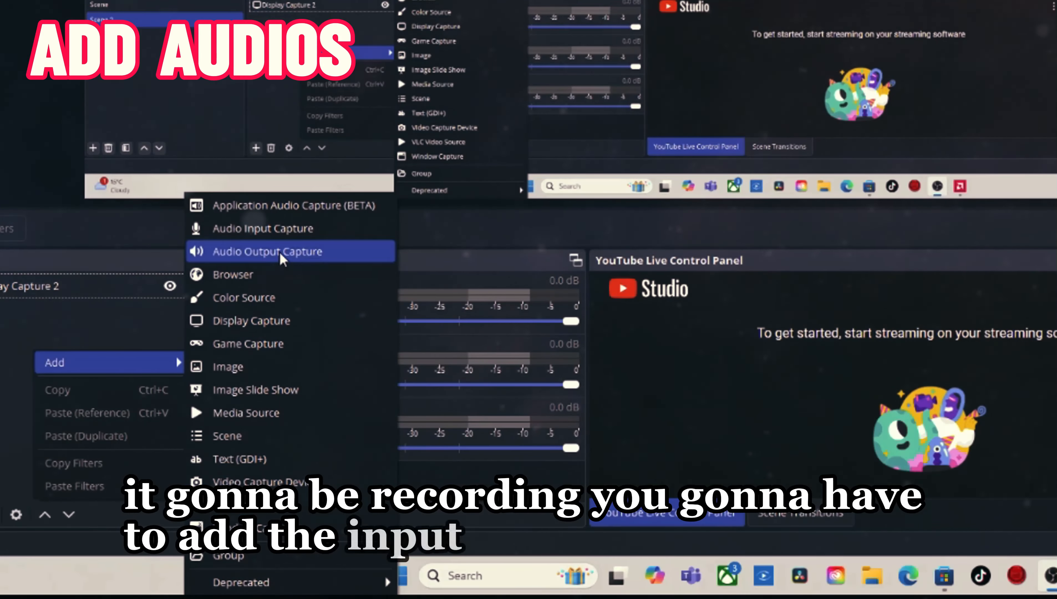
Step: Add a new Audio Input Capture source to the scene and set its device to Microphone (Yeti Classic)
click(276, 230)
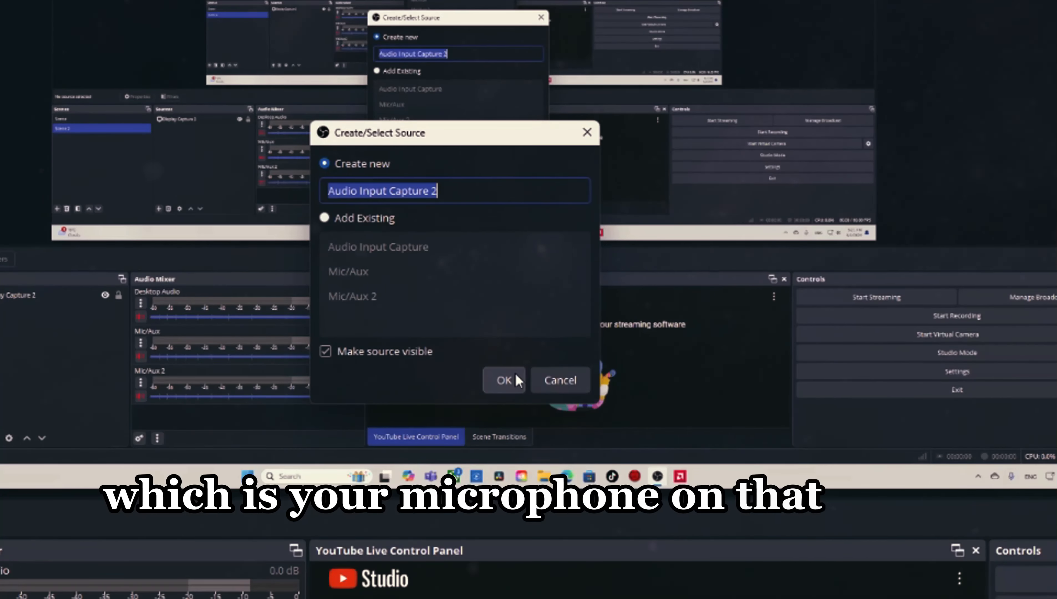
click(504, 379)
click(311, 71)
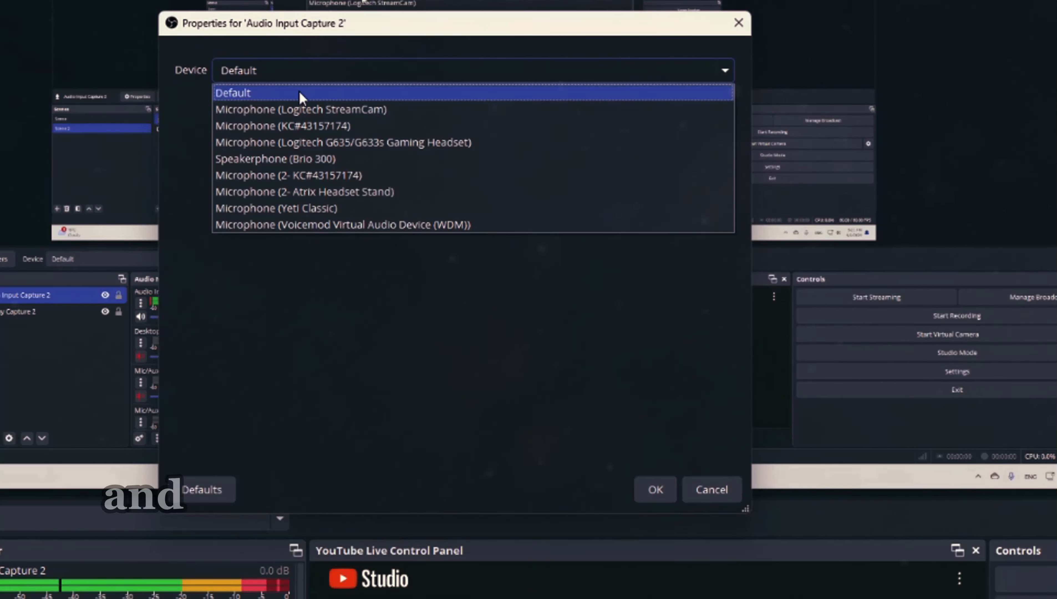
click(358, 209)
click(654, 490)
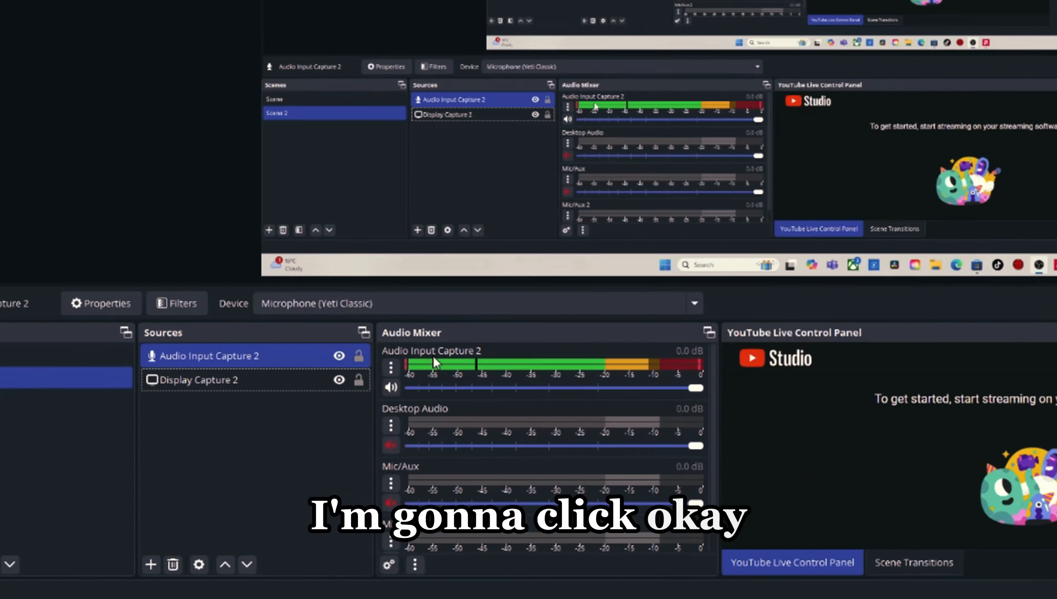
Step: Add a new Application Audio Capture (BETA) source and set its window to [RadeonSoftware.exe]: AMD Software: Adrenalin Edition
right_click(167, 466)
mouse_move(228, 474)
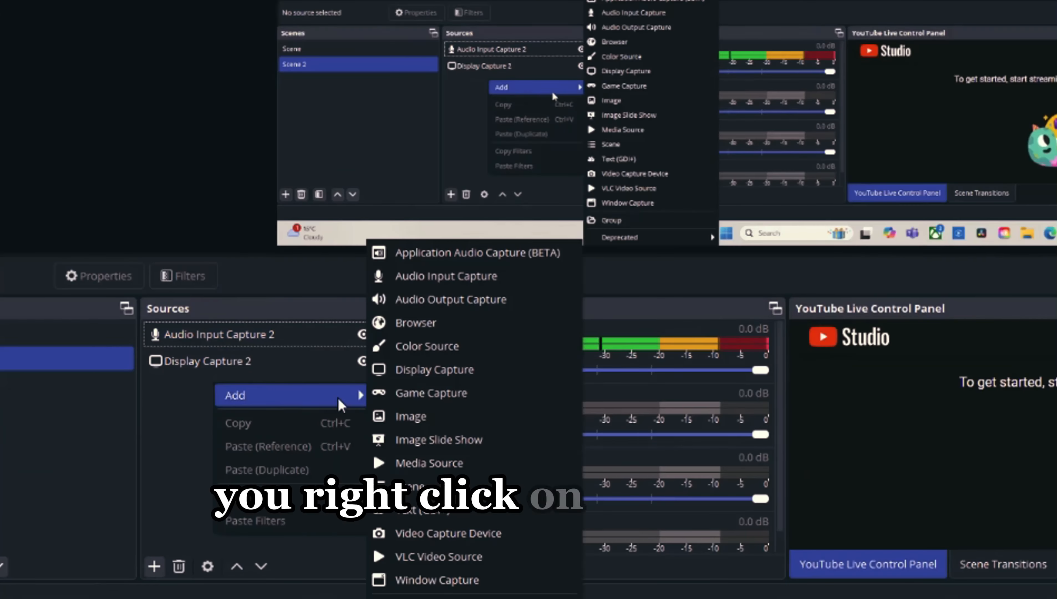
click(449, 253)
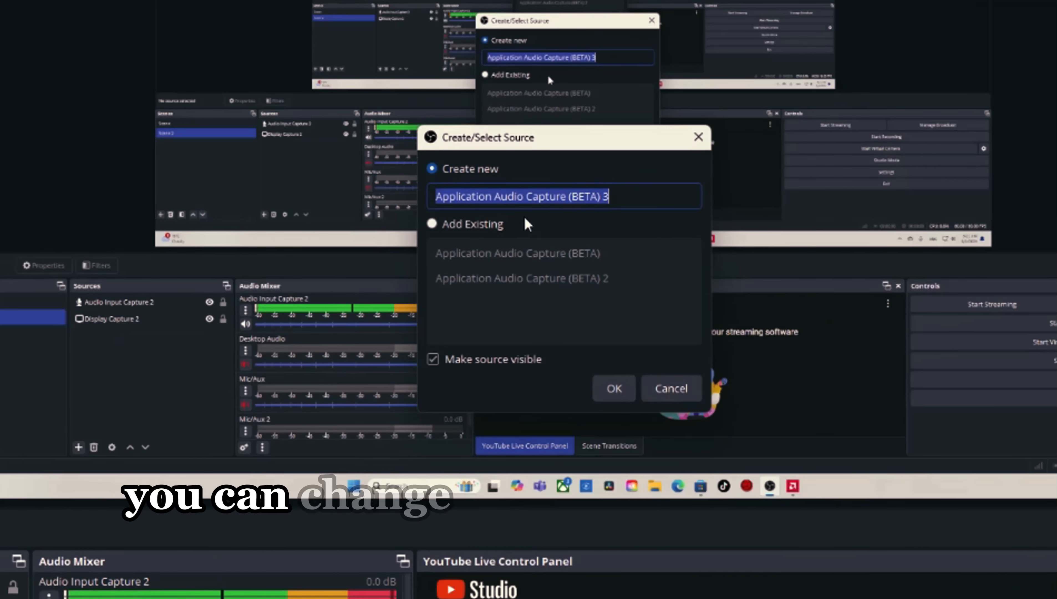
click(614, 388)
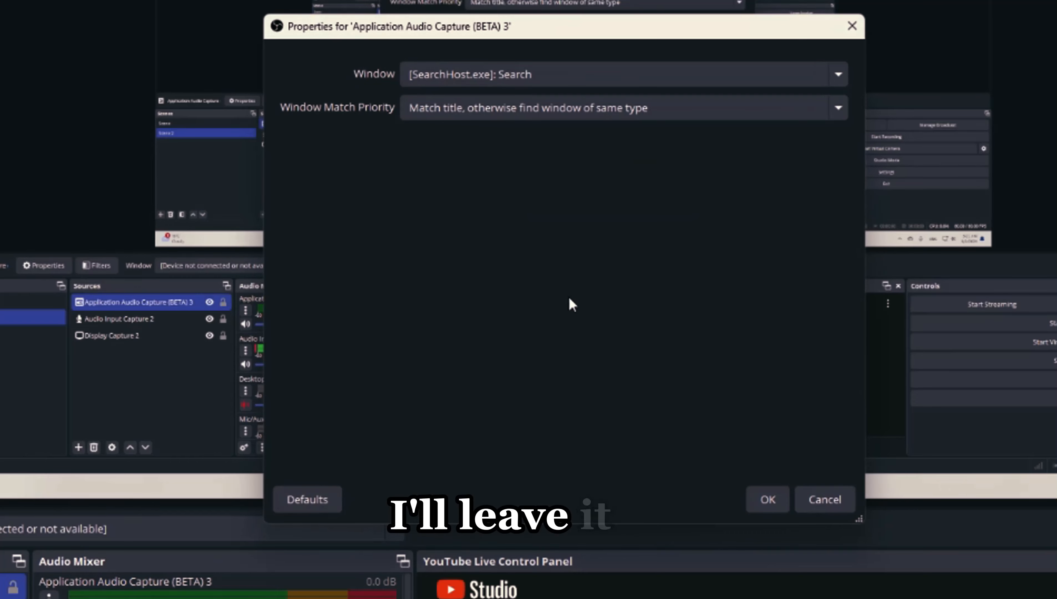
click(608, 75)
click(609, 75)
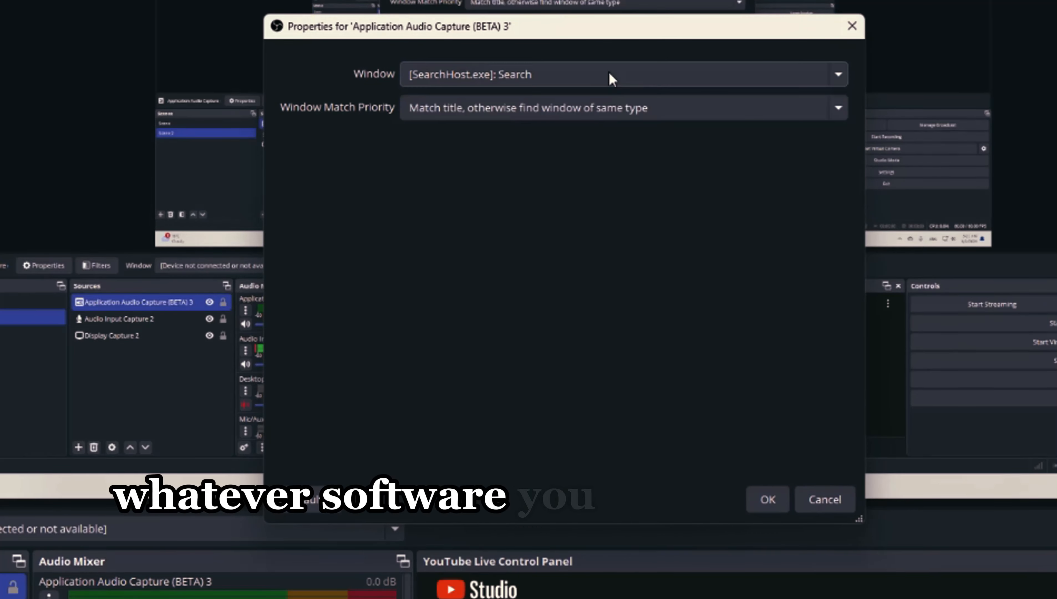
click(610, 77)
click(610, 77)
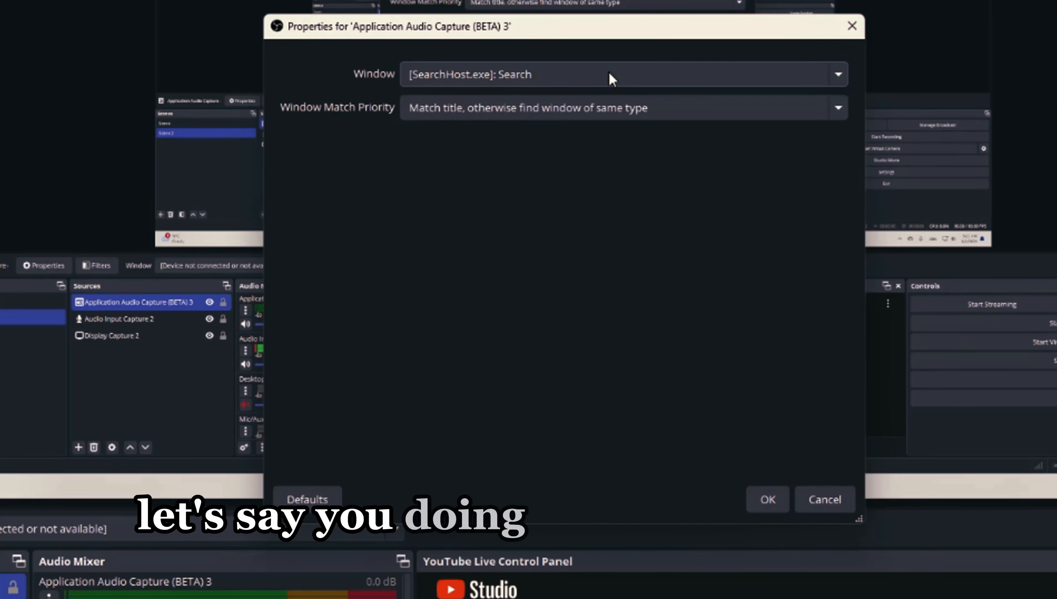
click(543, 77)
click(558, 111)
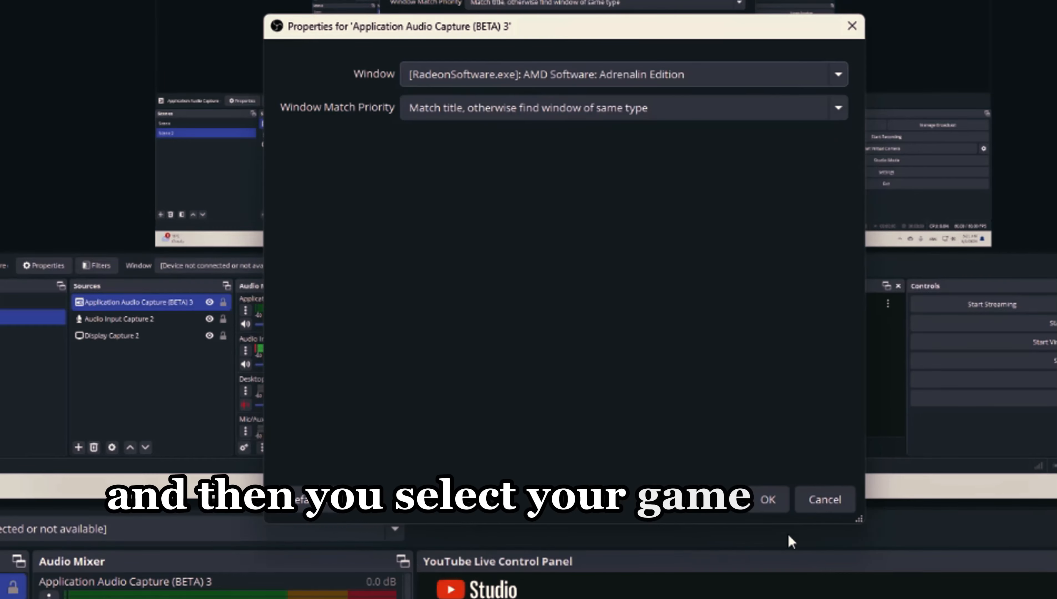
click(768, 499)
click(170, 468)
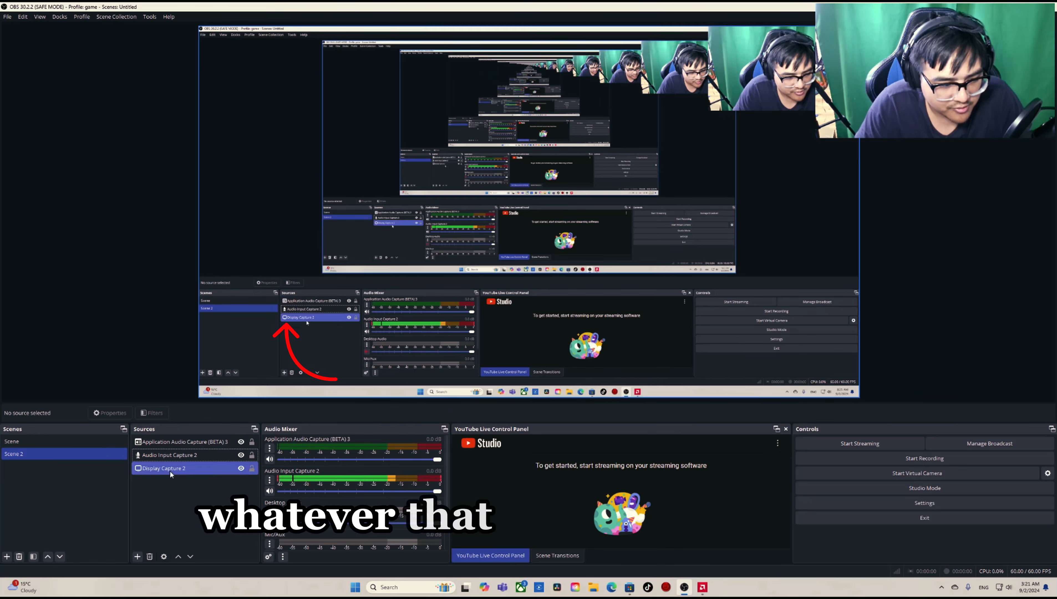
click(172, 441)
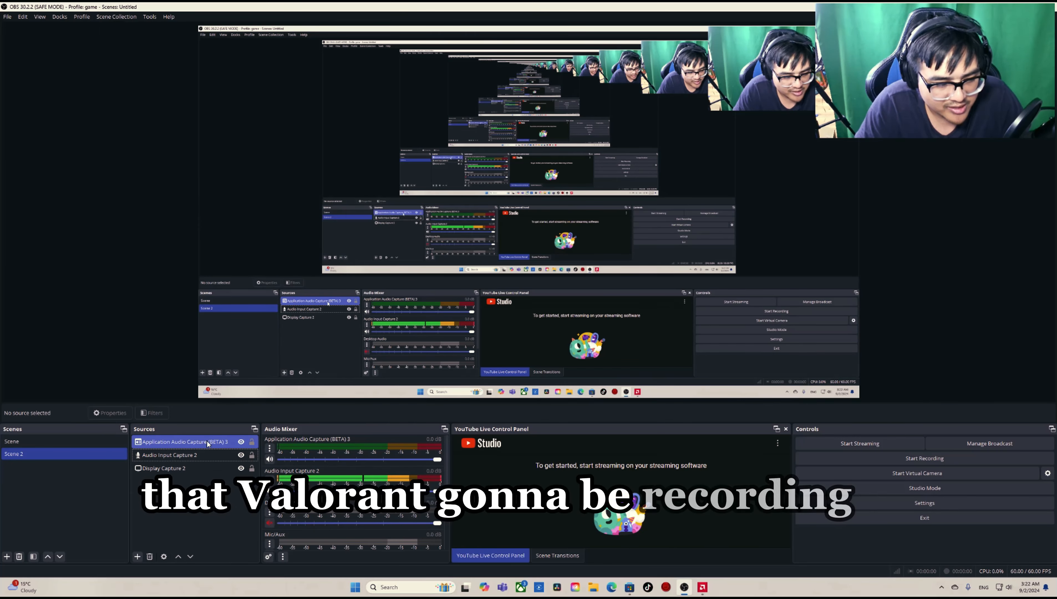
Step: Add another new Application Audio Capture (BETA) source for a second application and choose its window
right_click(177, 489)
mouse_move(235, 495)
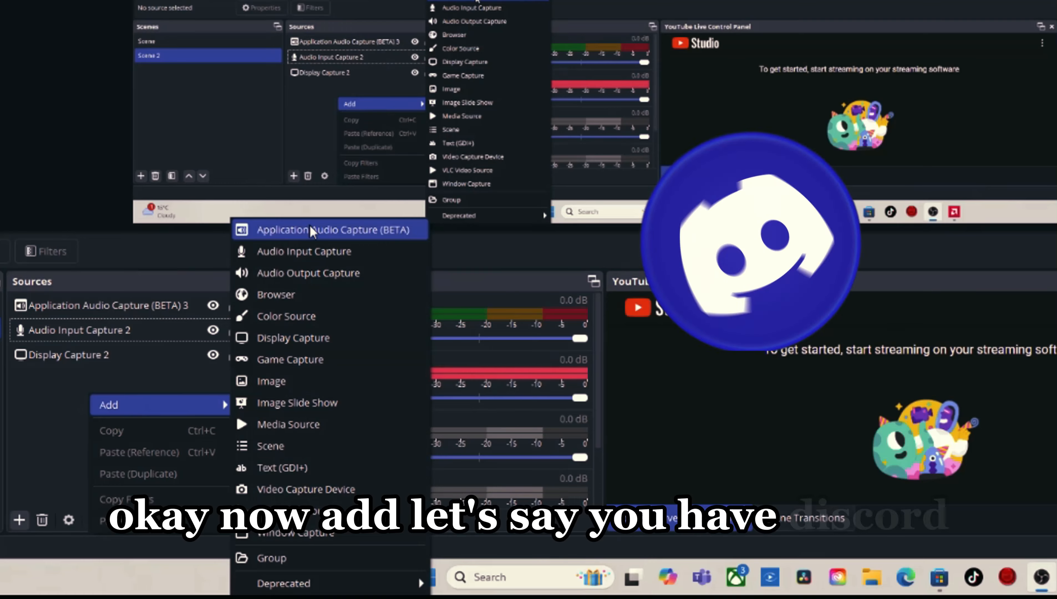
click(312, 232)
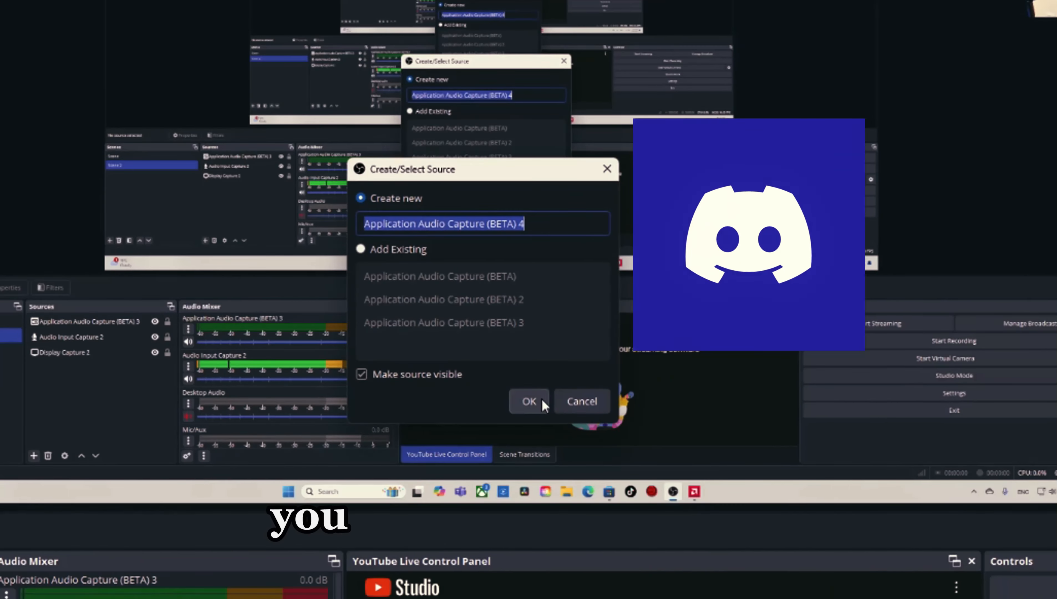
click(543, 402)
click(453, 110)
click(453, 146)
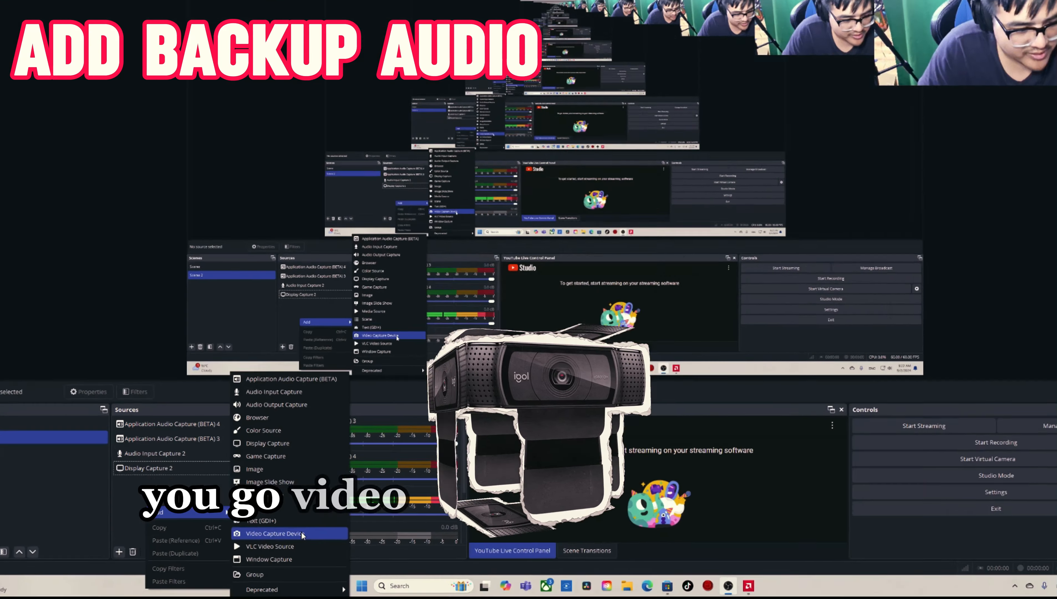
Step: Add a new Video Capture Device source and set its device to Cam0112
click(304, 540)
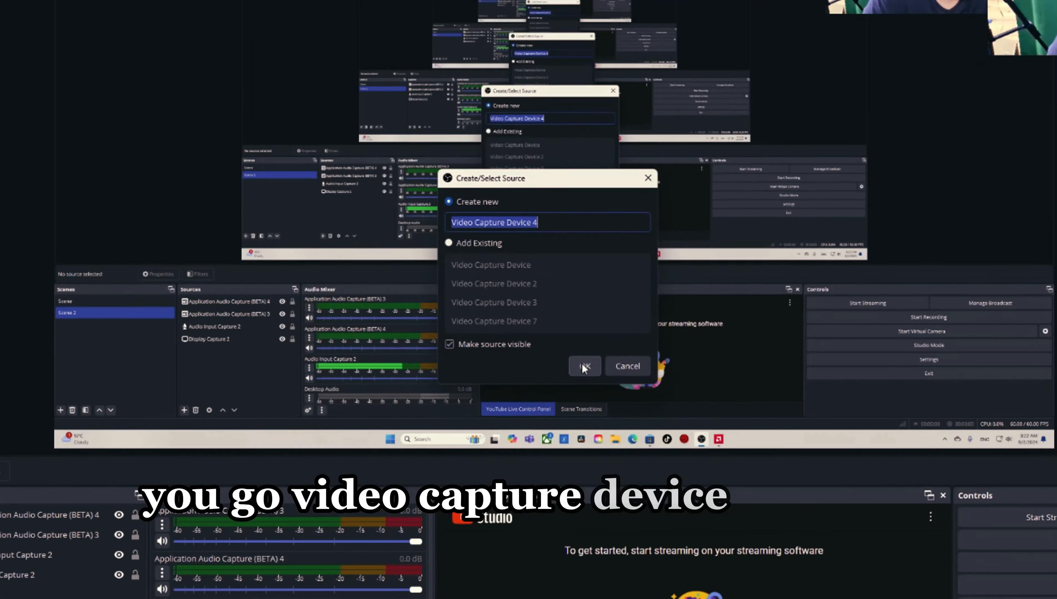
click(678, 212)
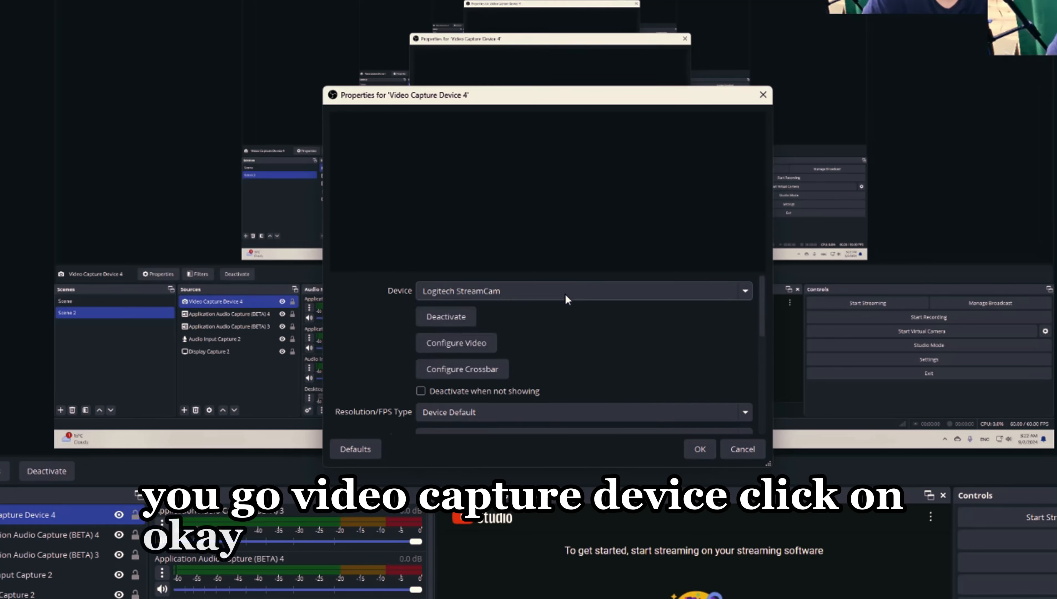
click(564, 292)
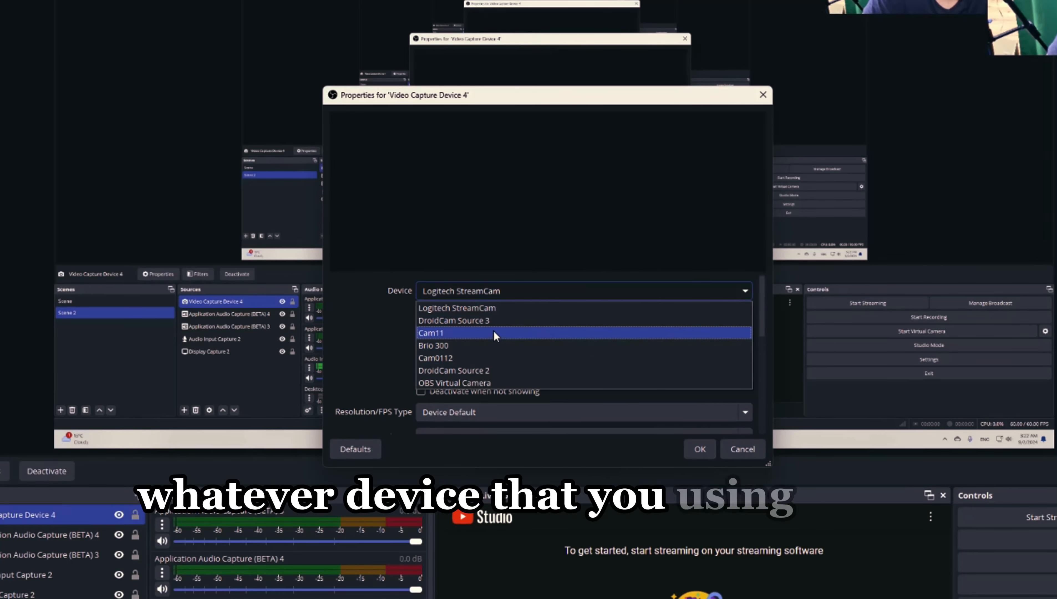
click(491, 358)
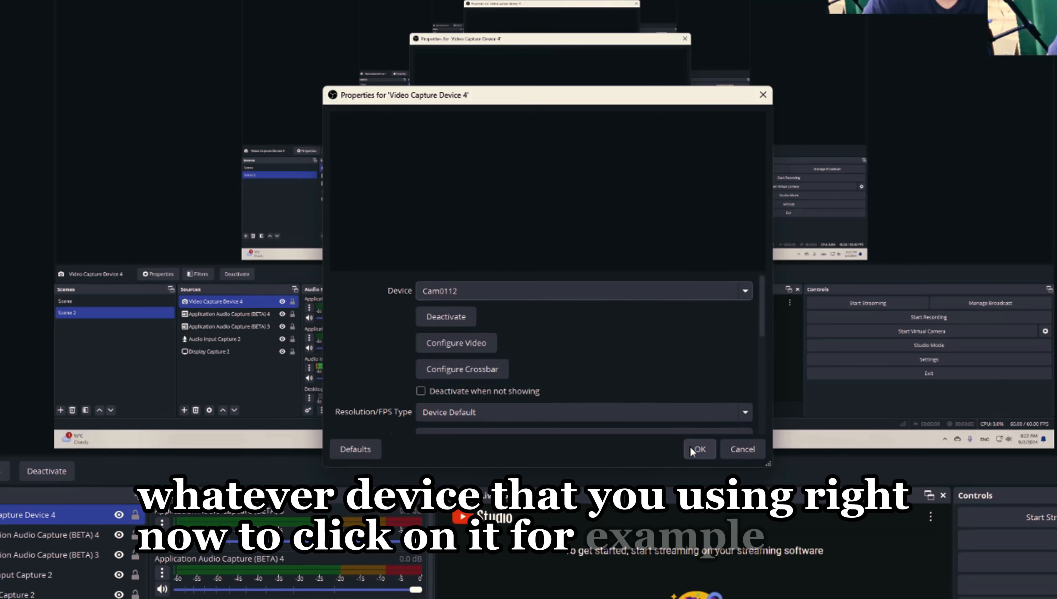
click(698, 449)
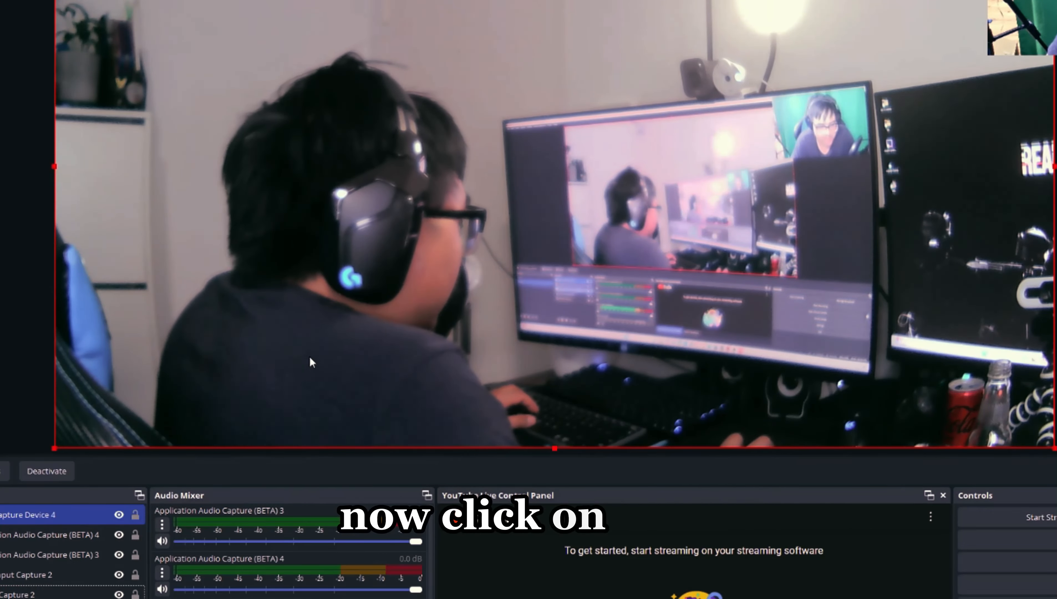
Step: Shrink the camera image to about a fifth of the canvas width and place it in the canvas's lower-right corner
drag(199, 397, 729, 99)
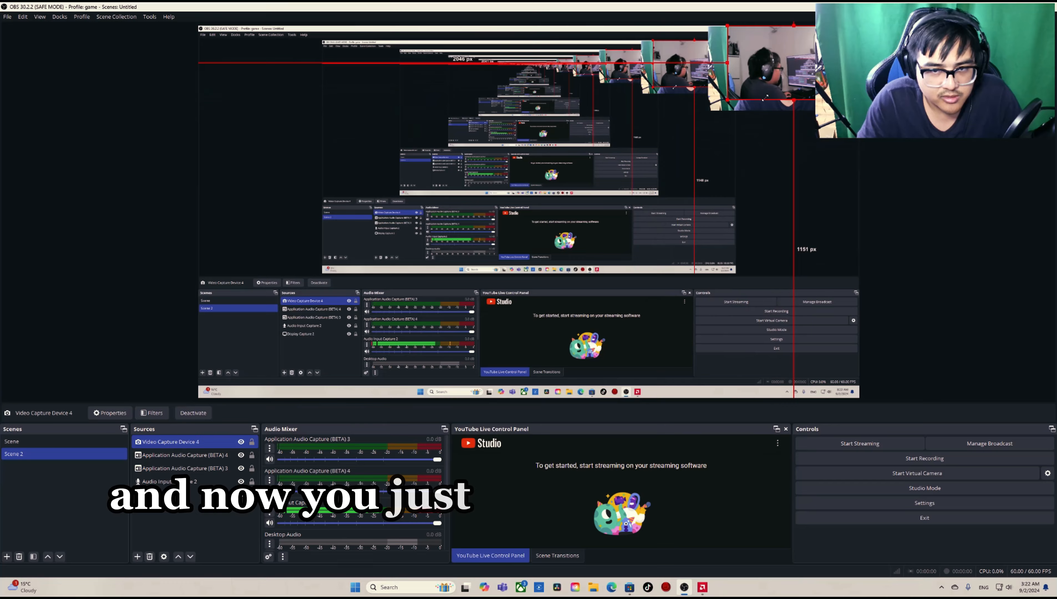
drag(779, 67, 745, 369)
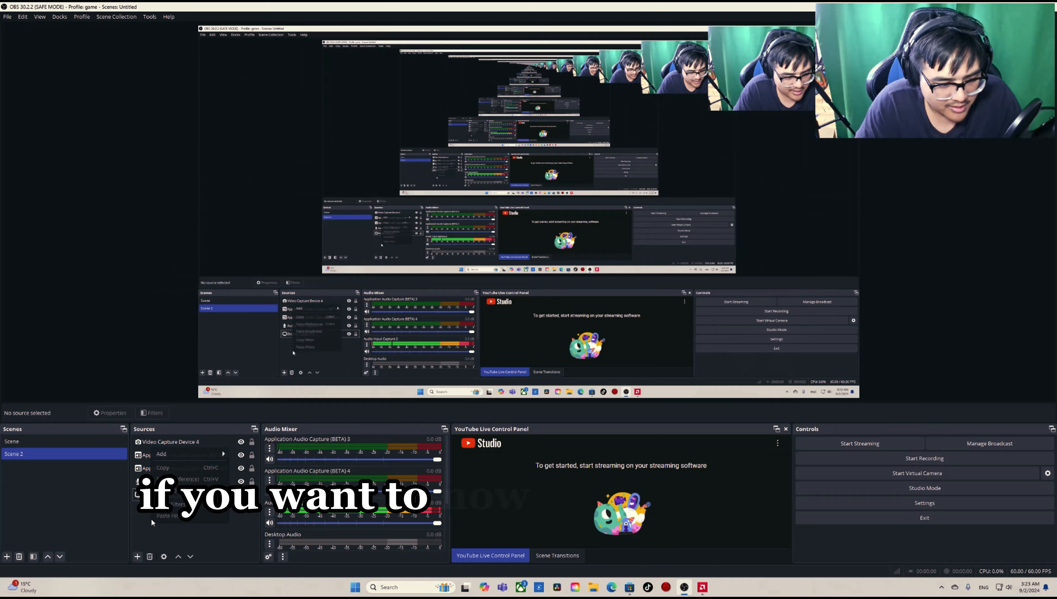
Step: Add a new Audio Output Capture source and set its device to Speakers (Logitech G635/G633s Gaming Headset)
right_click(151, 522)
mouse_move(222, 454)
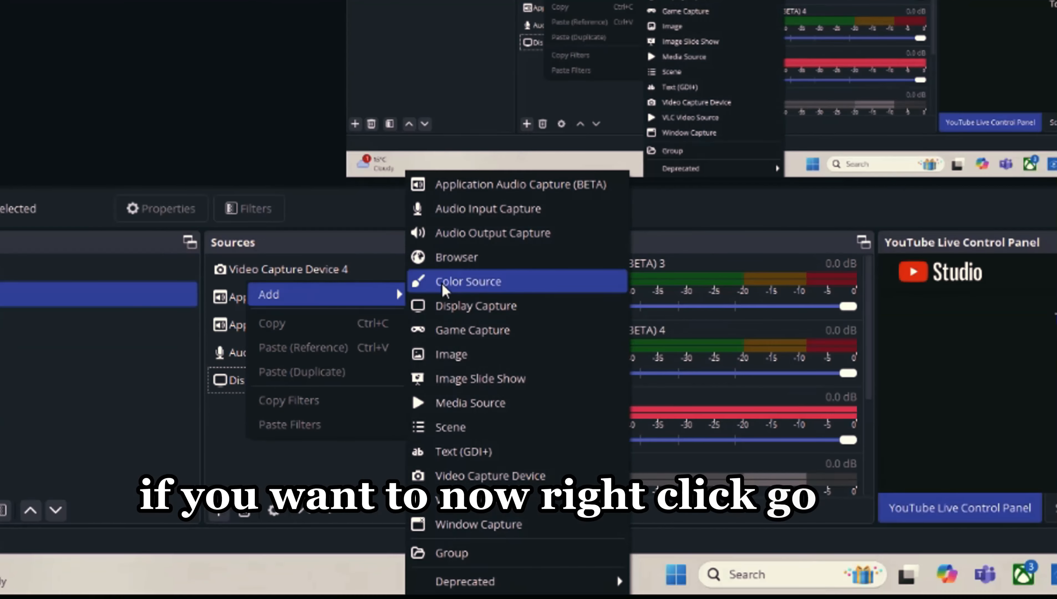
click(516, 230)
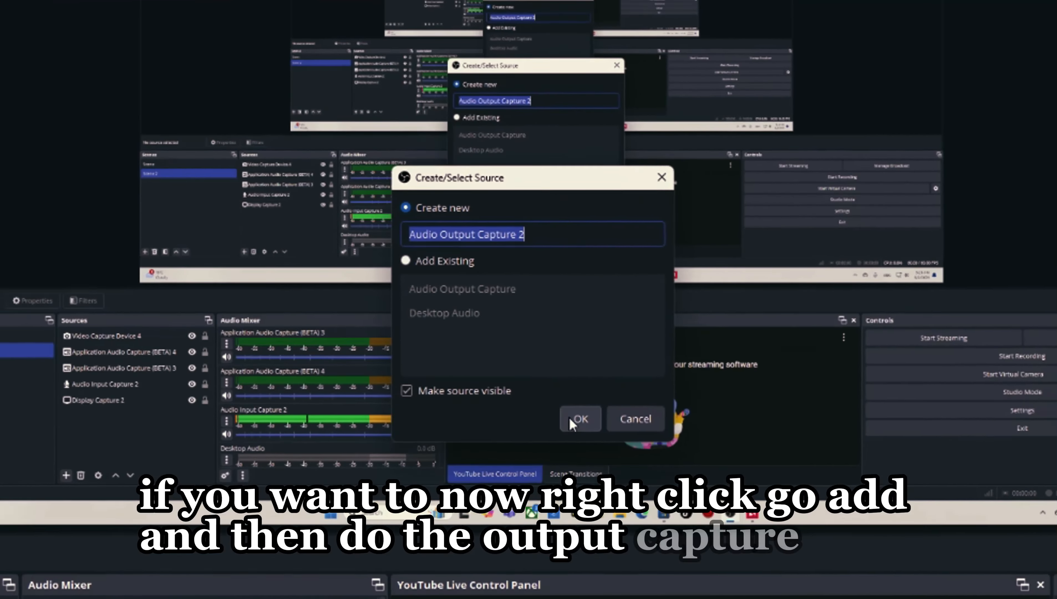
click(481, 398)
click(512, 161)
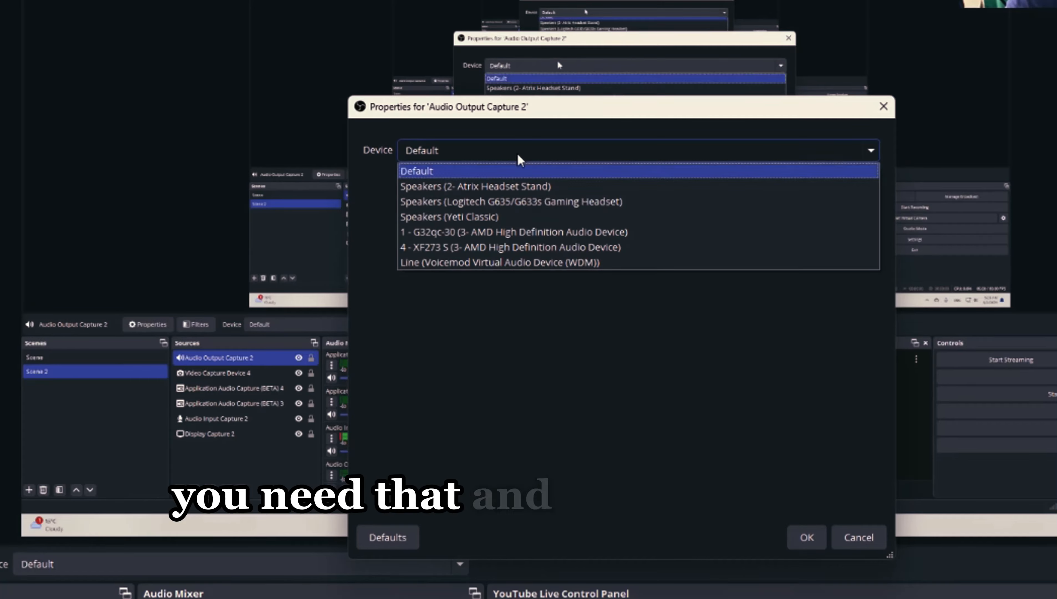
click(508, 202)
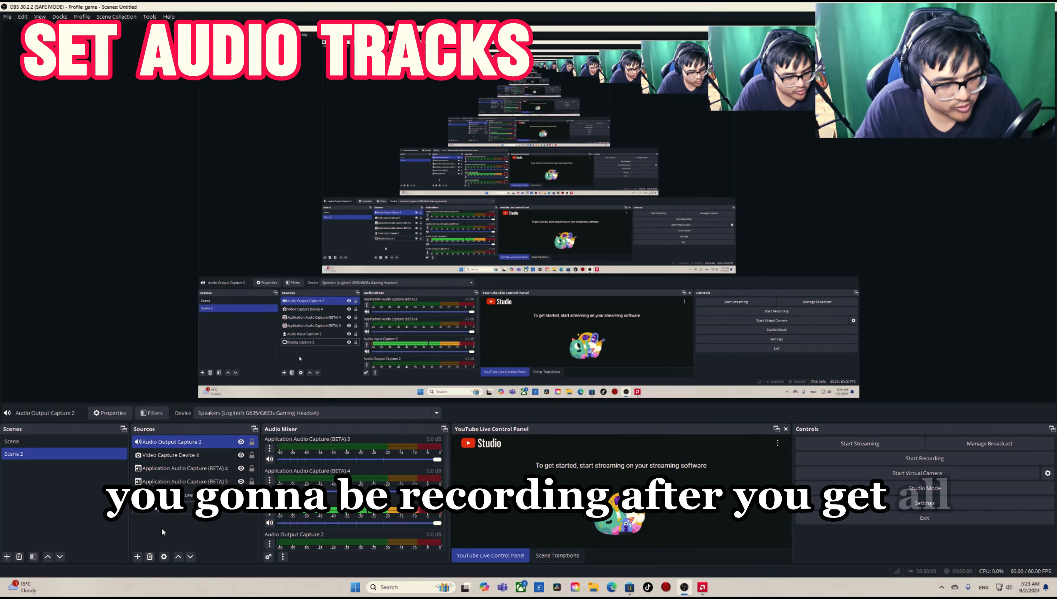
Step: Assign audio tracks: microphone input to 1, Application Audio Capture (BETA) 3 to 2, Application Audio Capture (BETA) 4 to 3, and output capture to 4
click(166, 509)
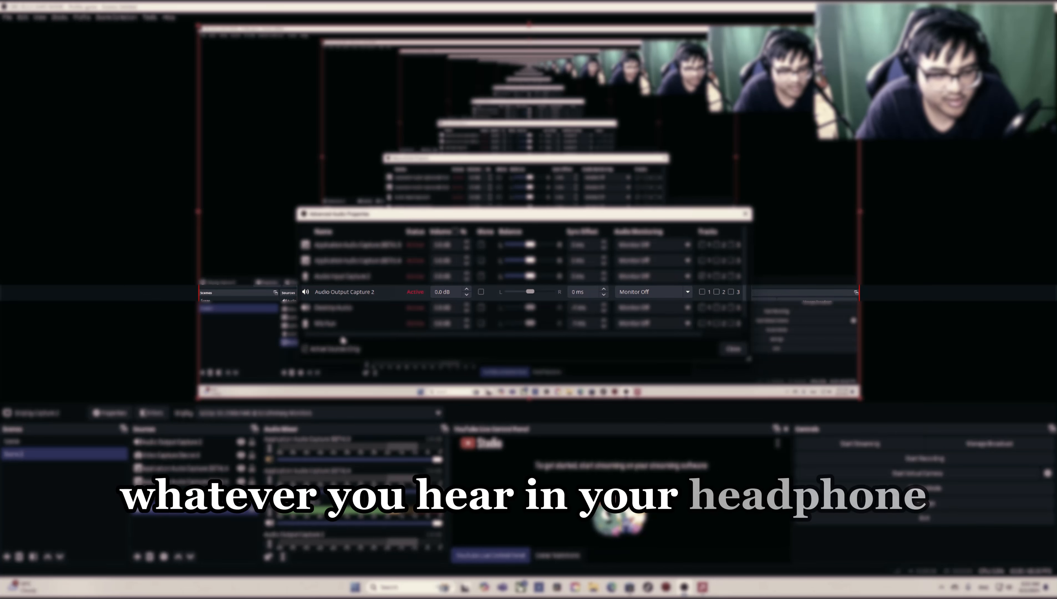
drag(366, 334, 420, 334)
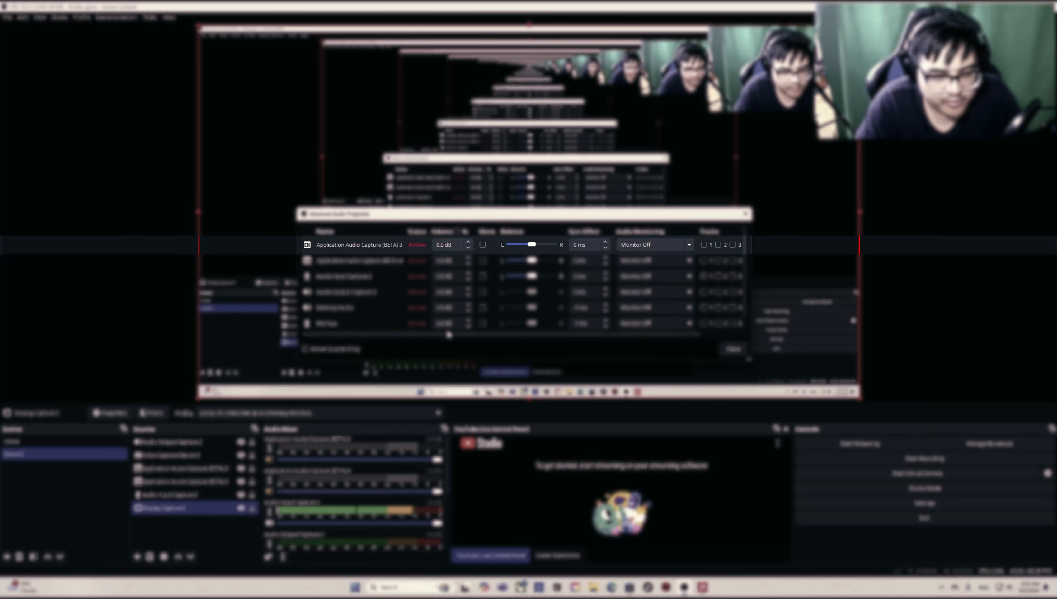
mouse_move(449, 335)
mouse_down()
mouse_move(552, 339)
mouse_move(444, 329)
mouse_up()
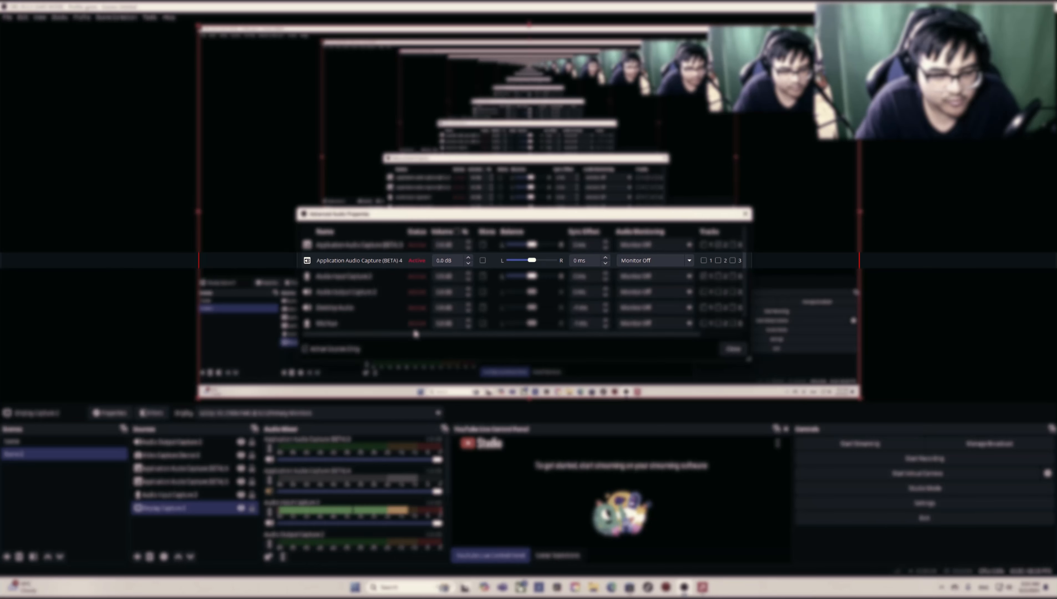
drag(416, 335, 541, 338)
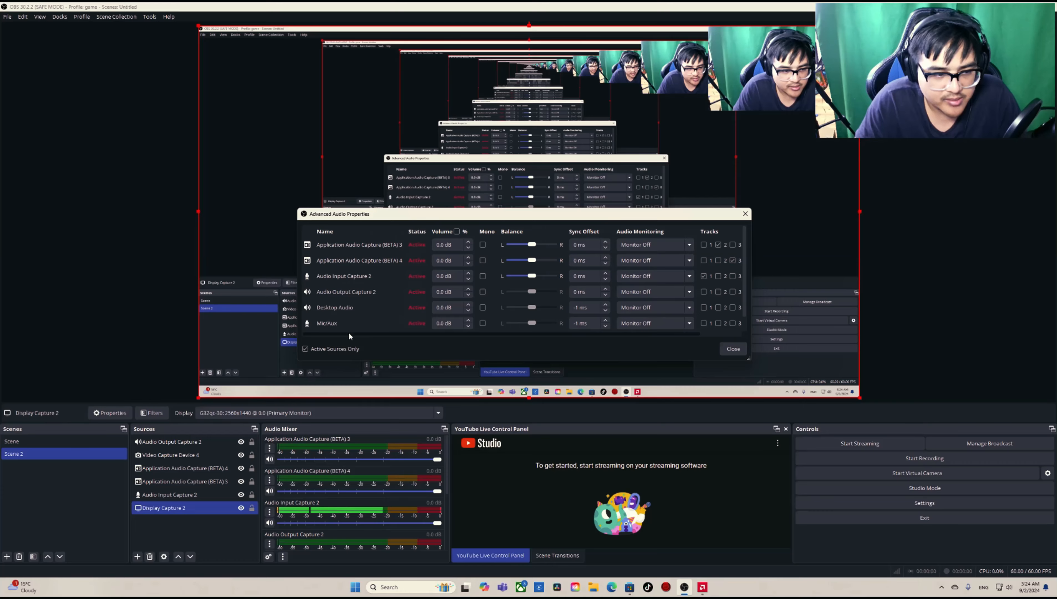
click(717, 292)
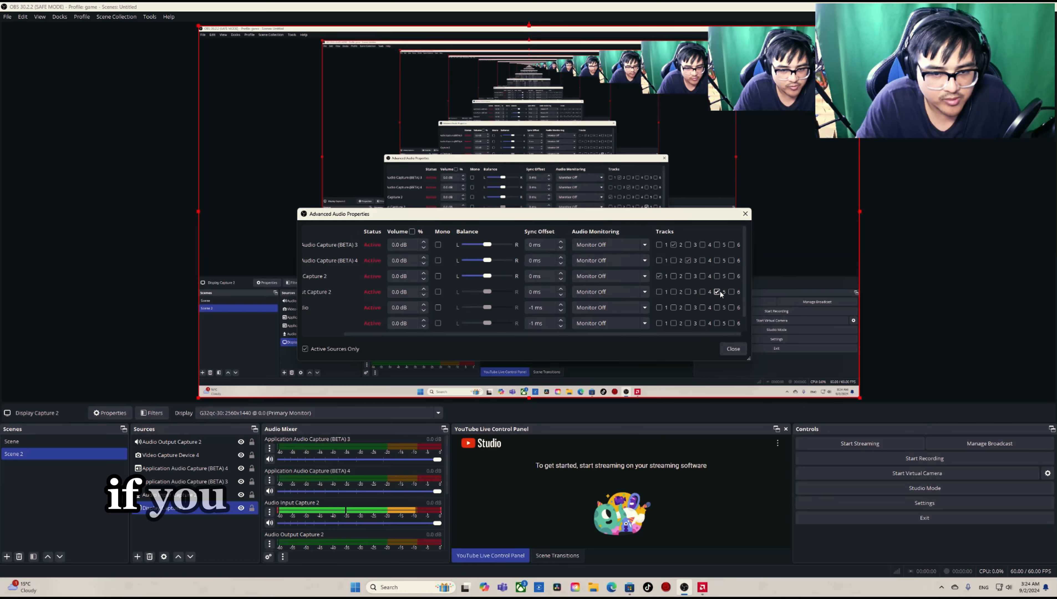
click(702, 292)
click(733, 348)
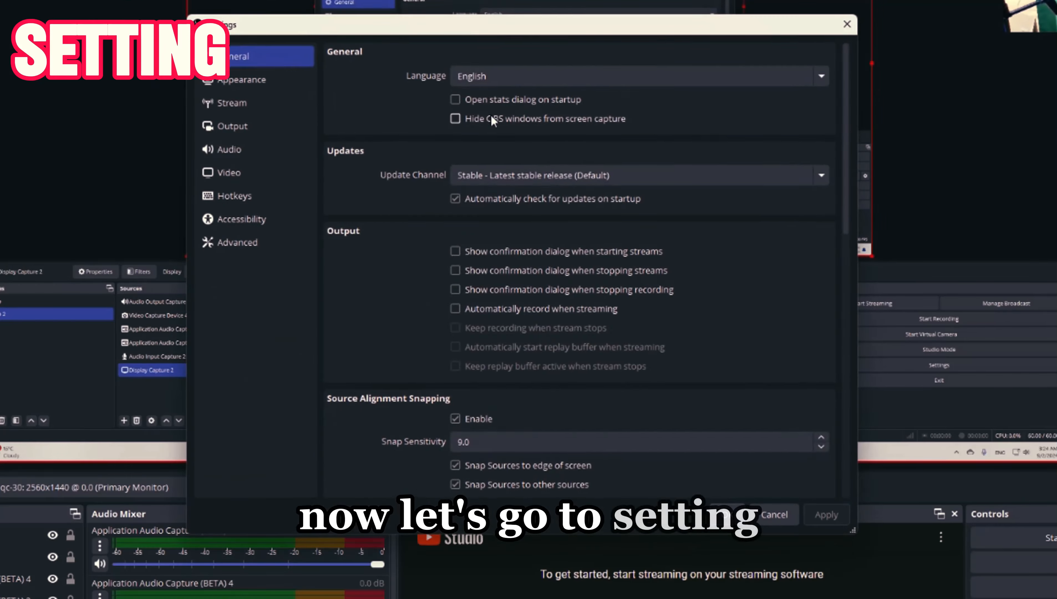
Step: Open the Output settings and review the Simple mode recording path, quality, format, encoders and audio tracks
click(261, 127)
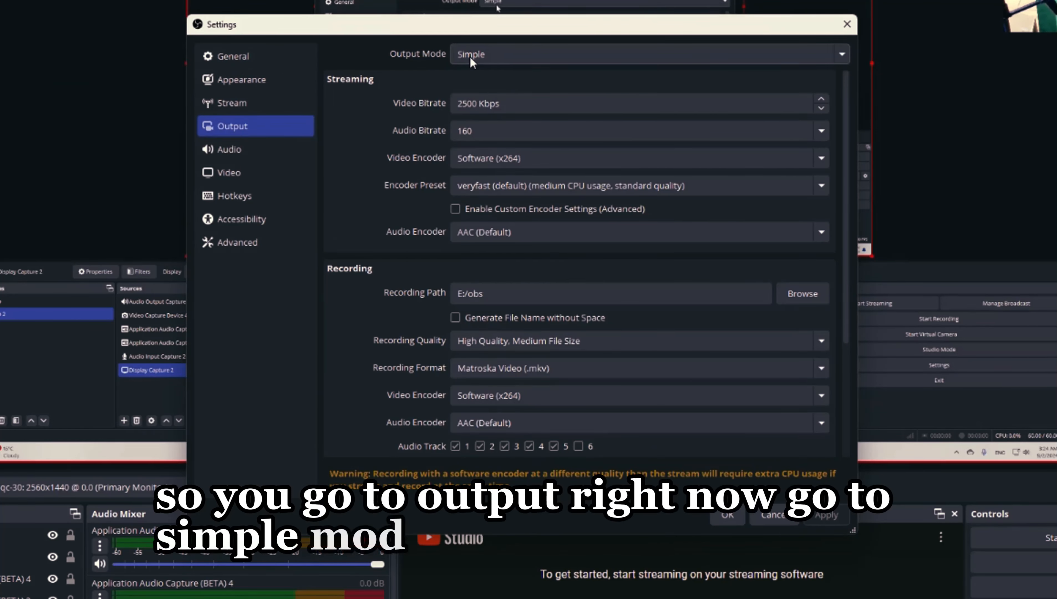
scroll(403, 161, down, 1)
scroll(396, 162, up, 1)
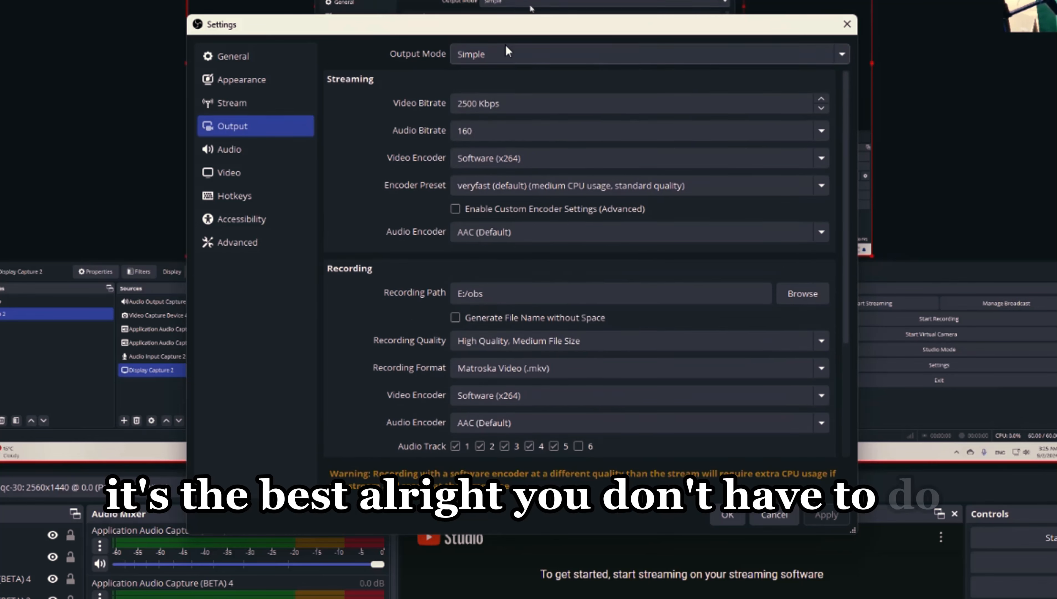
scroll(415, 146, down, 3)
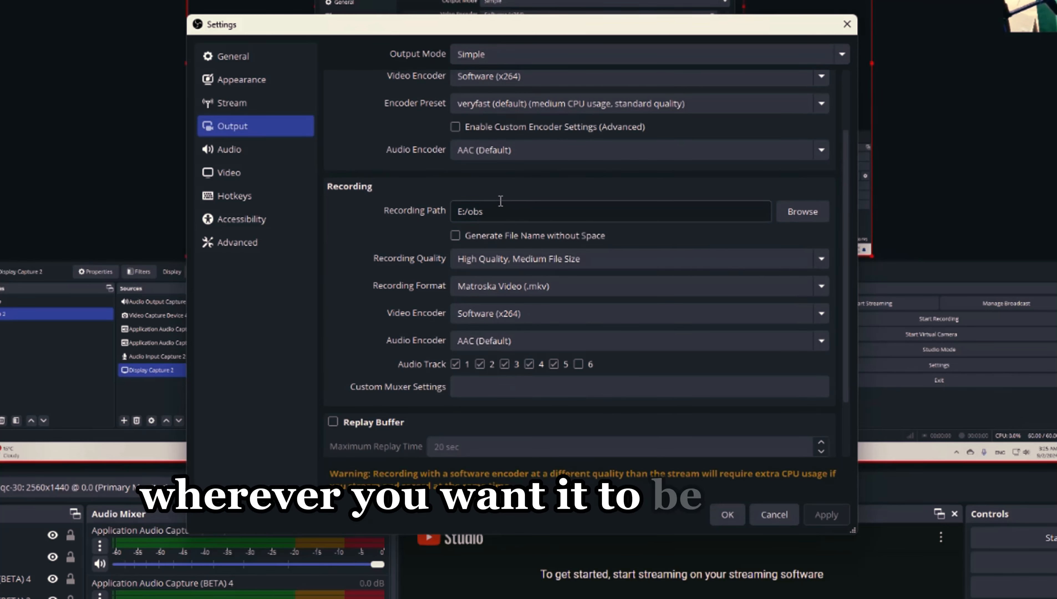
scroll(386, 285, down, 2)
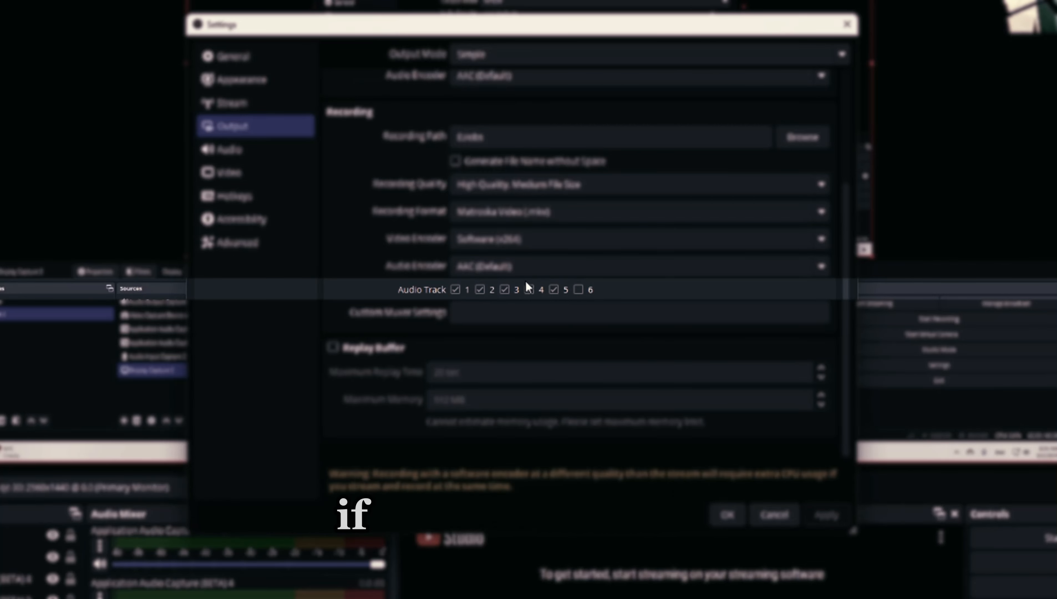
click(553, 290)
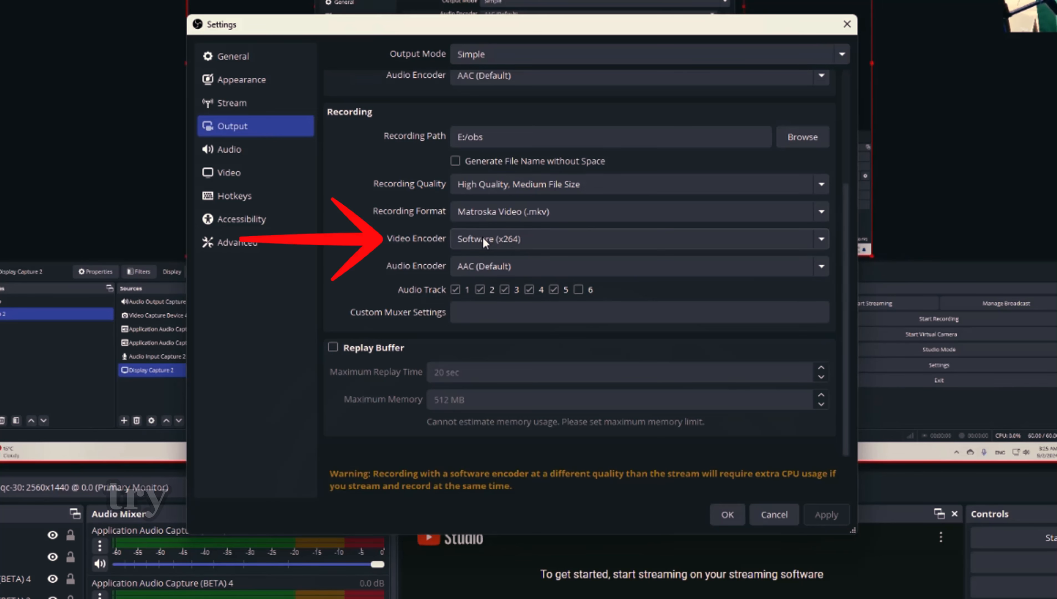
Step: Examine the available video encoders and recording formats in the Simple mode recording settings
click(504, 241)
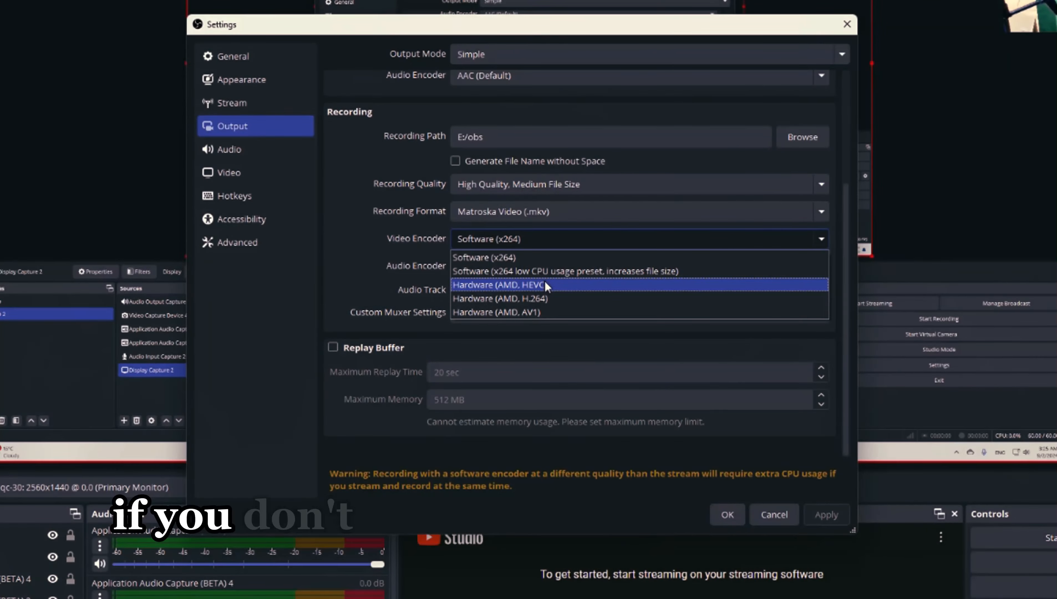
click(482, 361)
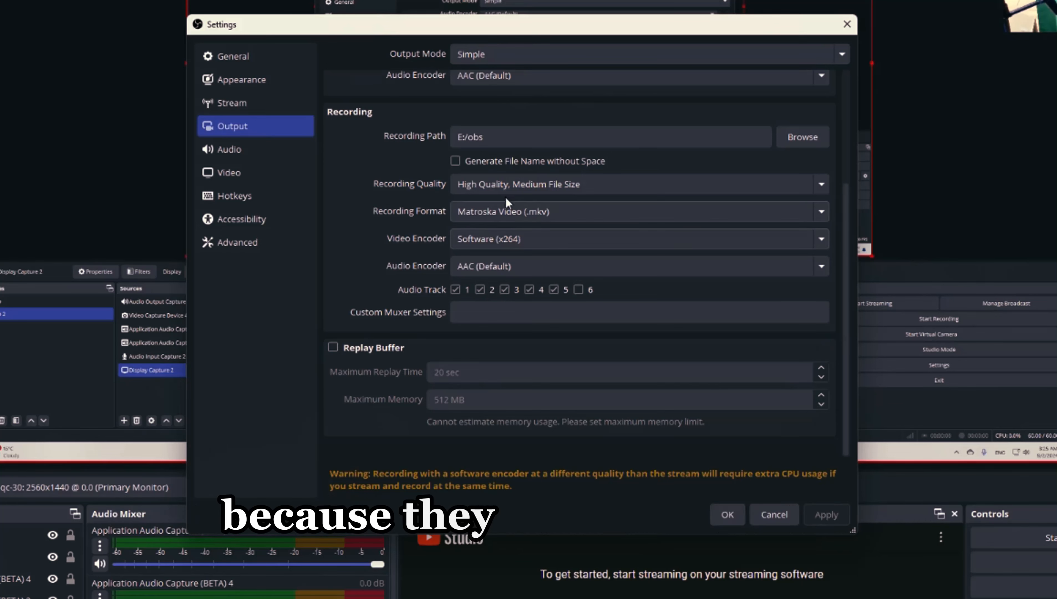
scroll(413, 313, up, 2)
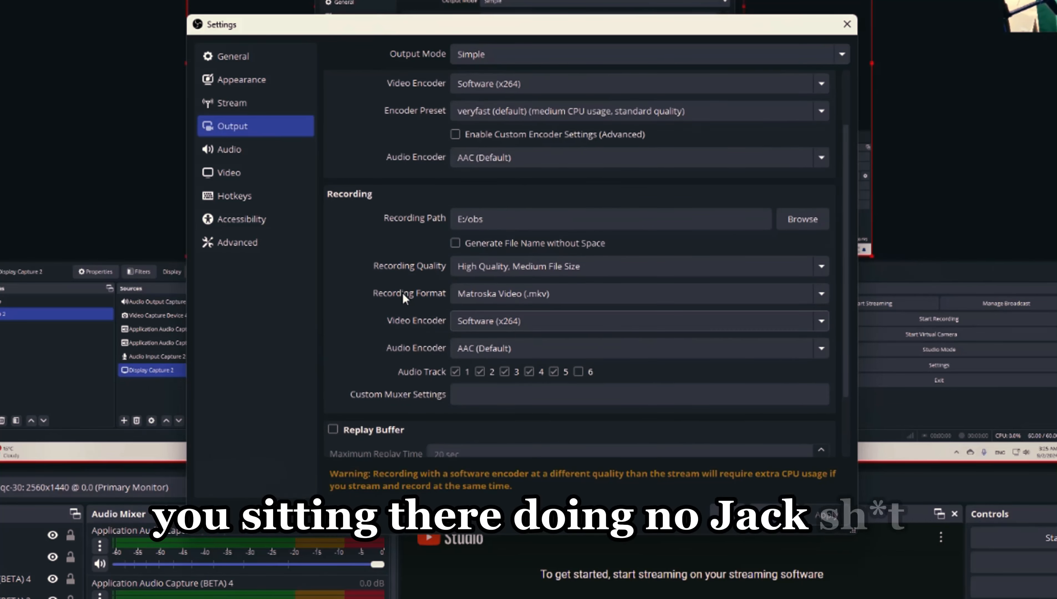
click(525, 299)
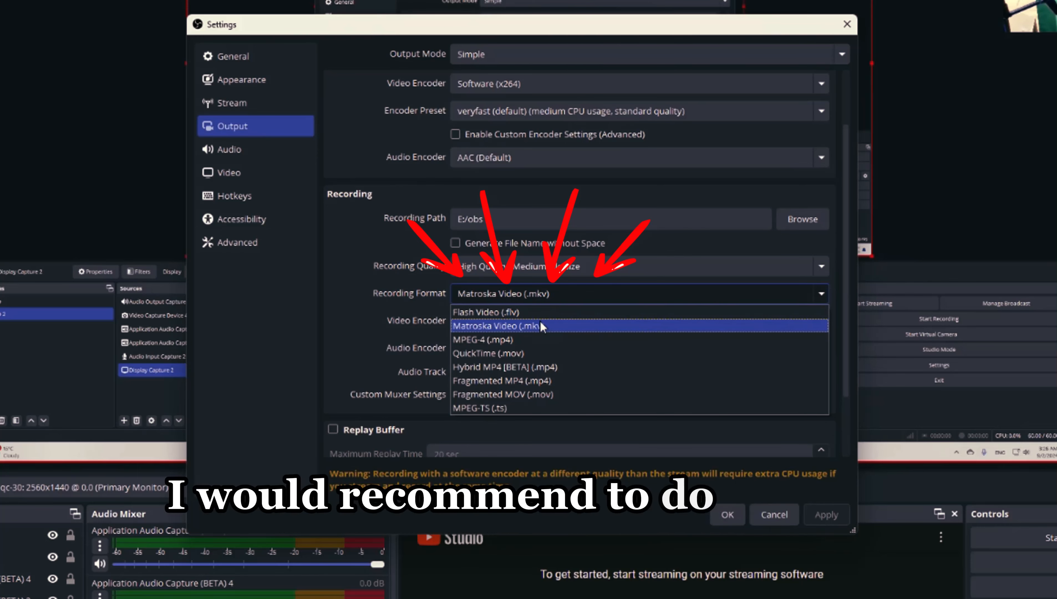
click(593, 290)
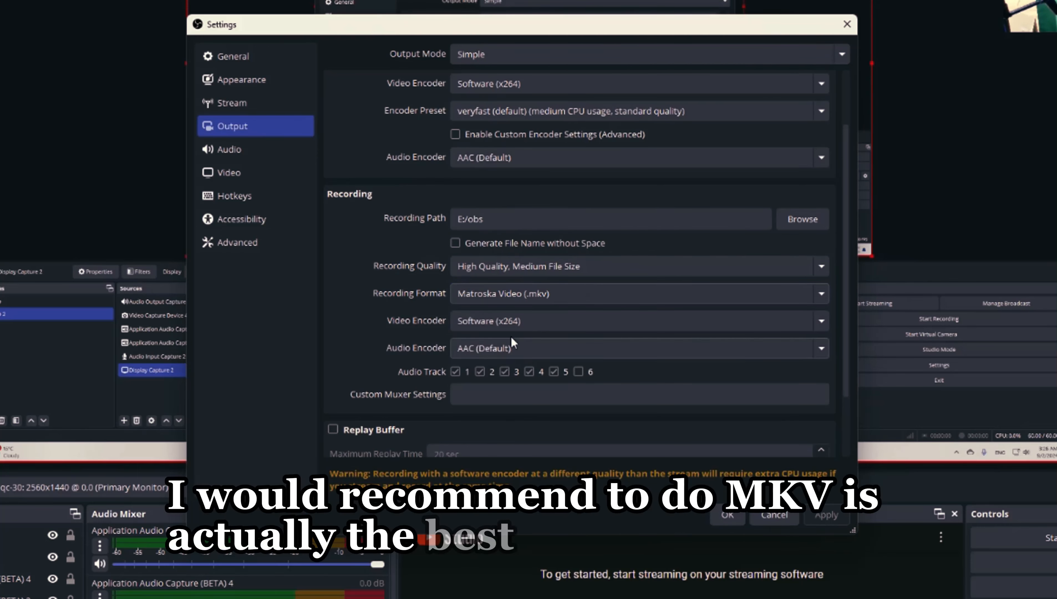
scroll(427, 324, up, 3)
Step: Review the canvas resolution in the Video settings and the video and recording options in the Advanced settings
click(227, 173)
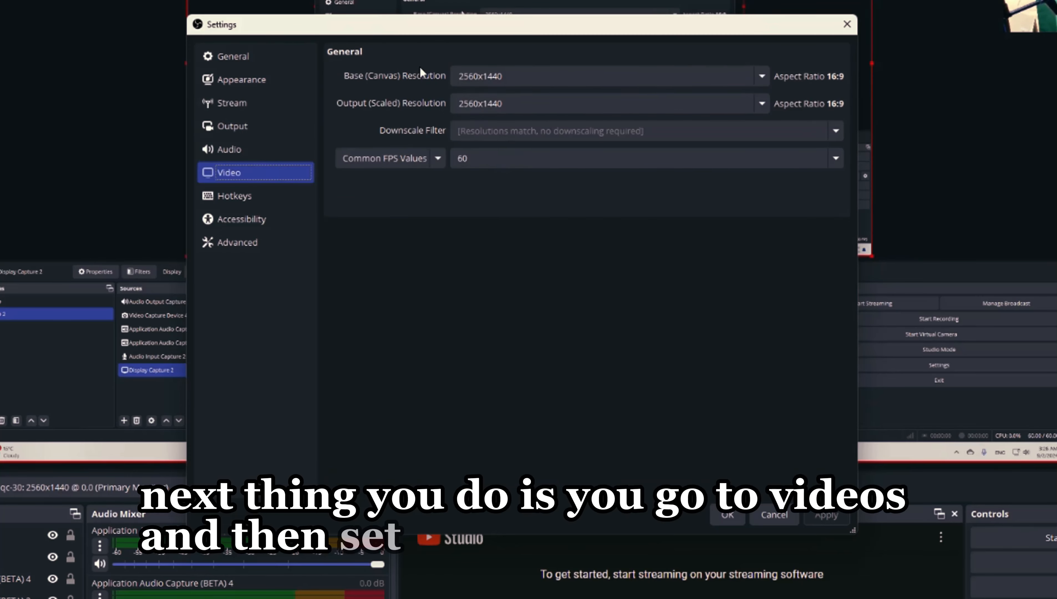
click(761, 83)
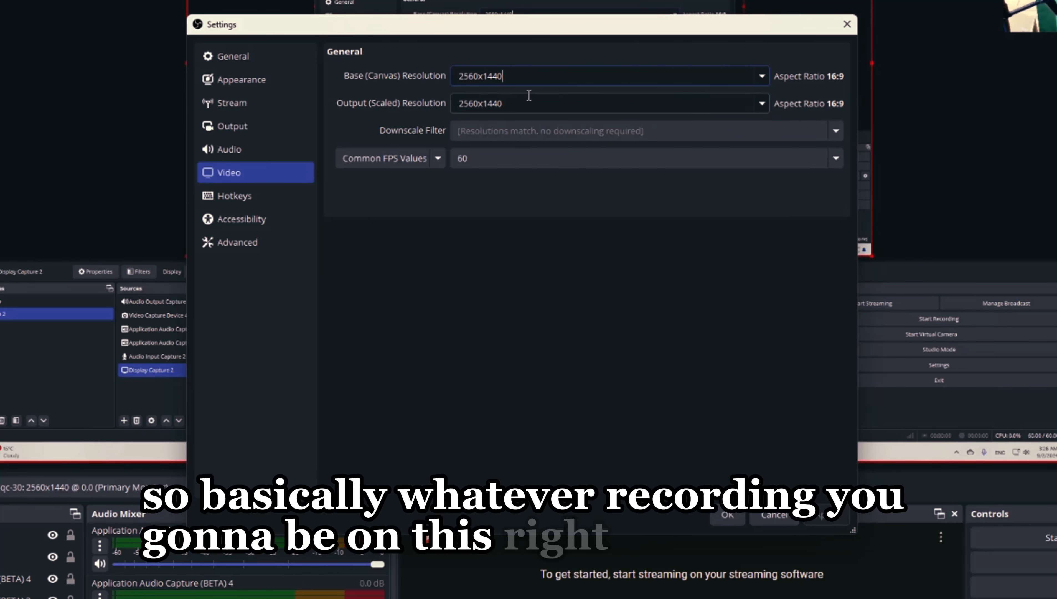
click(236, 222)
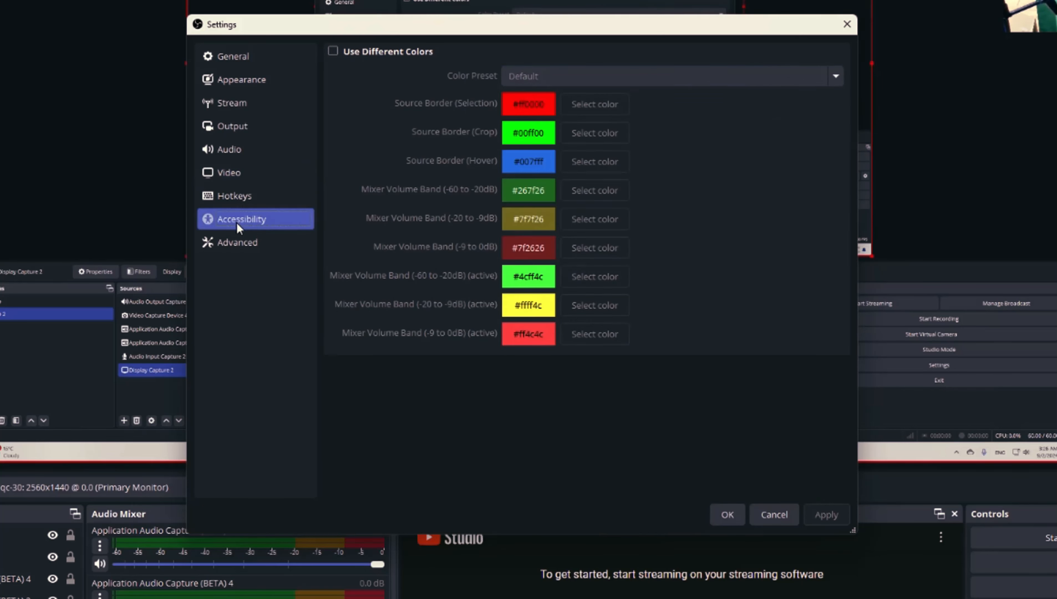
click(243, 246)
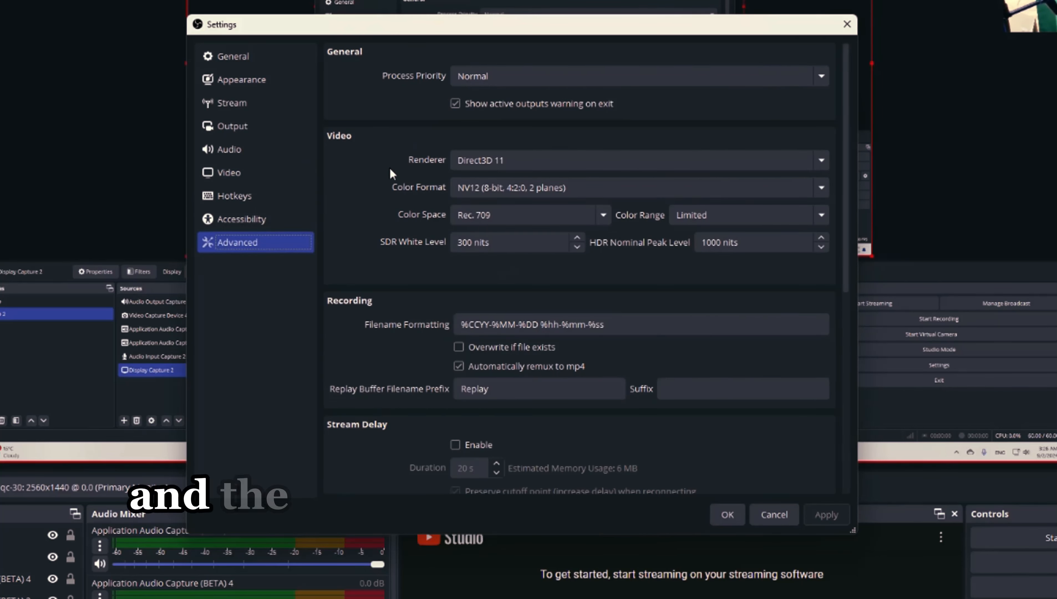
scroll(390, 173, down, 1)
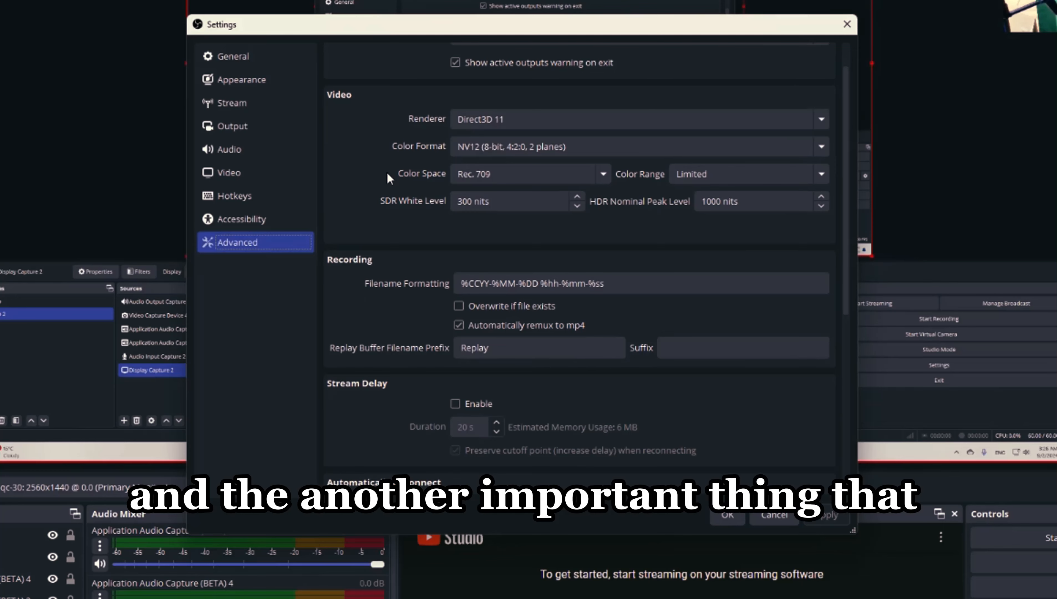
scroll(386, 172, down, 5)
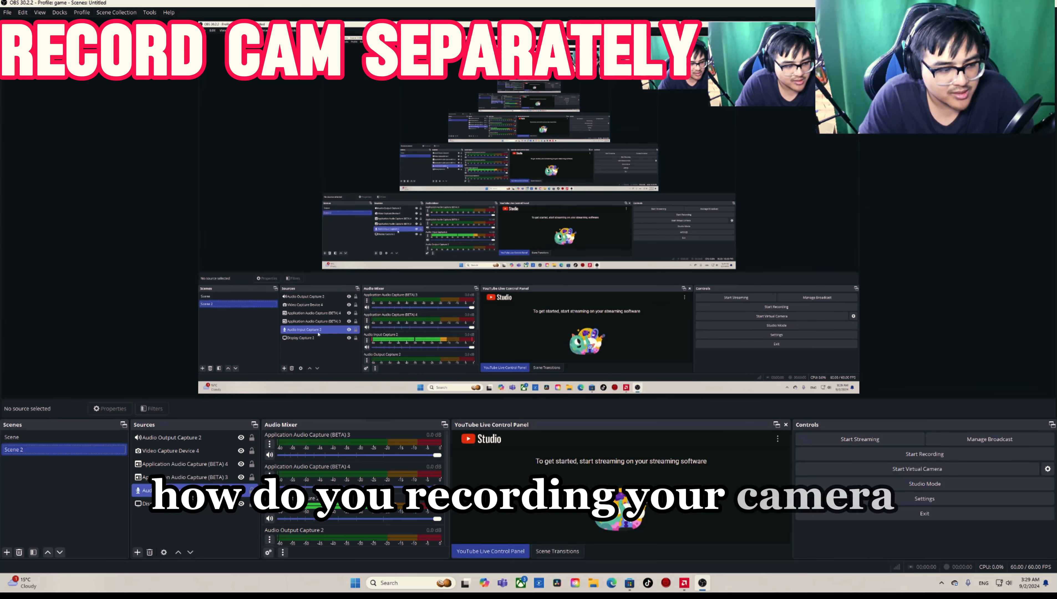
Step: Add a Source Record effect filter to Video Capture Device 4
click(178, 460)
click(180, 451)
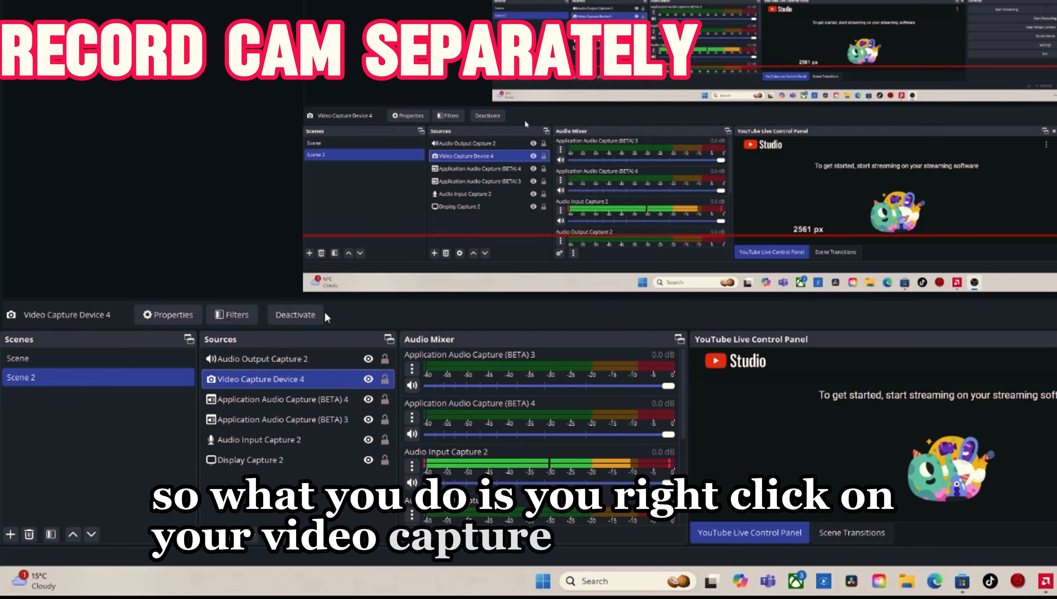
right_click(267, 380)
click(299, 353)
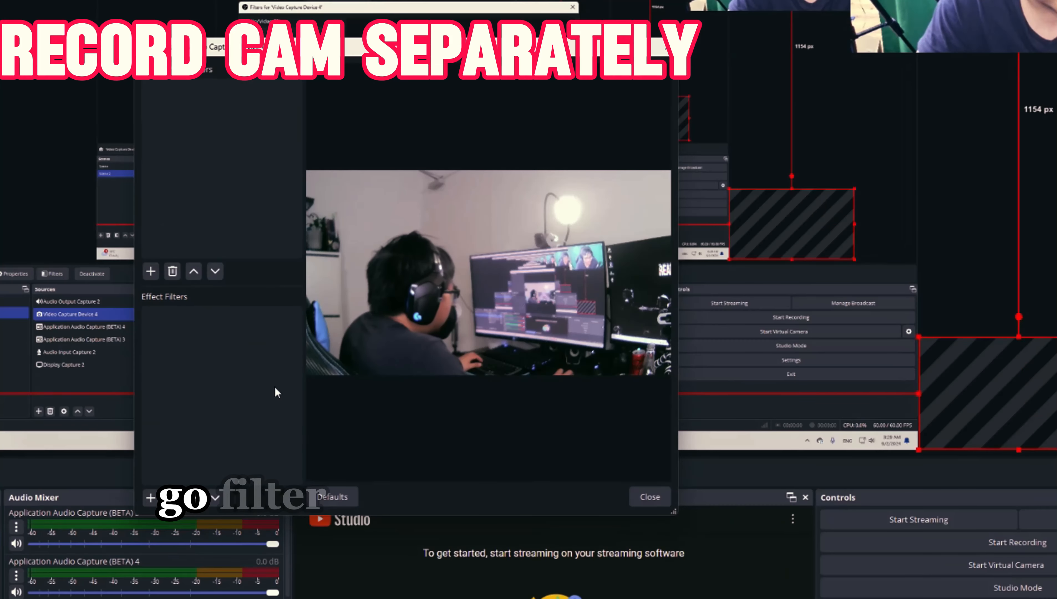
mouse_move(226, 368)
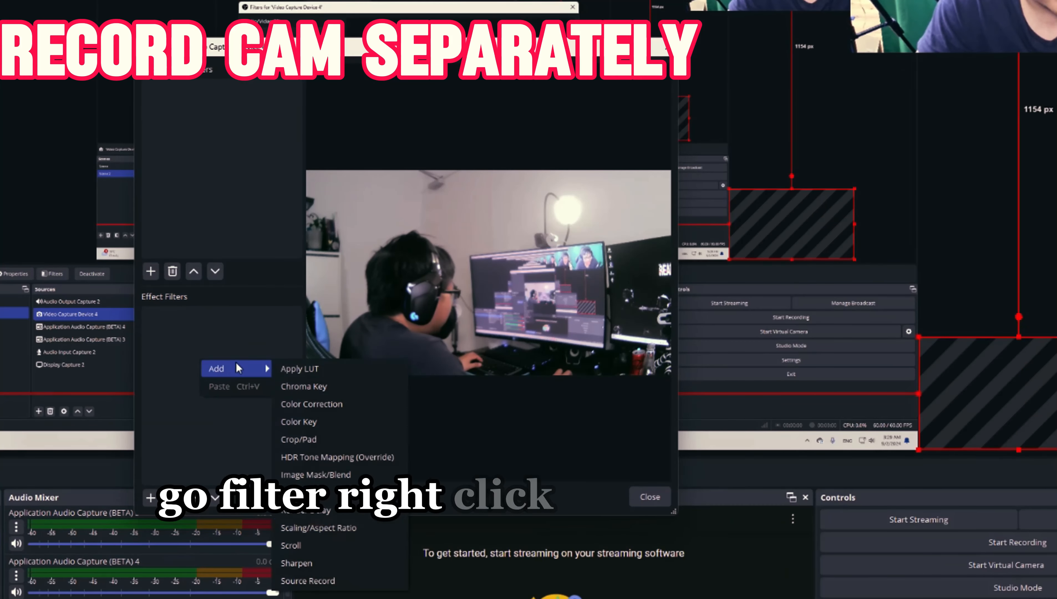
click(315, 581)
click(373, 300)
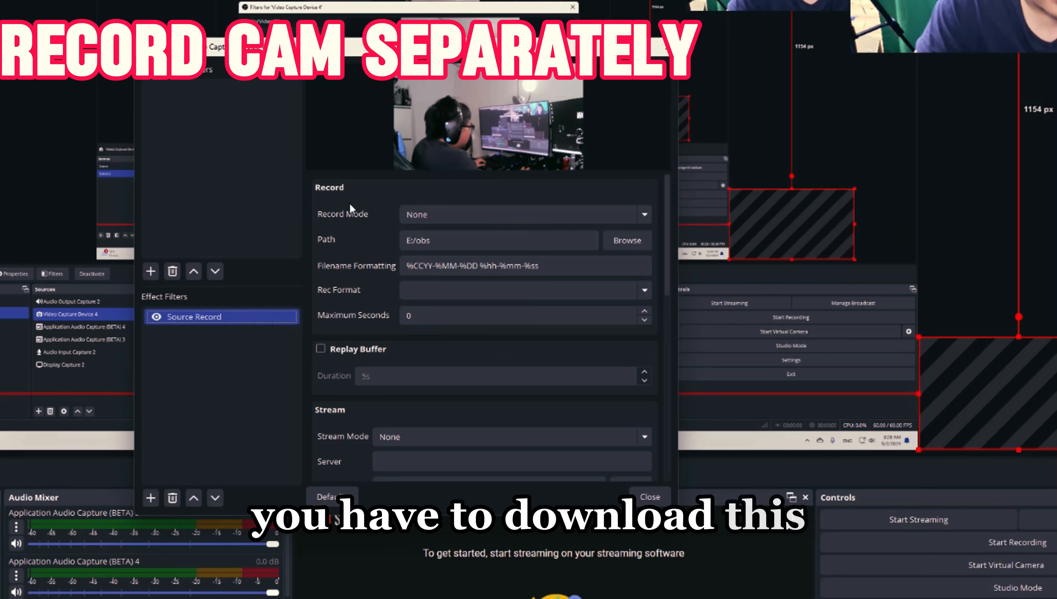
Step: Set the Source Record filter's record mode to Recording
click(440, 215)
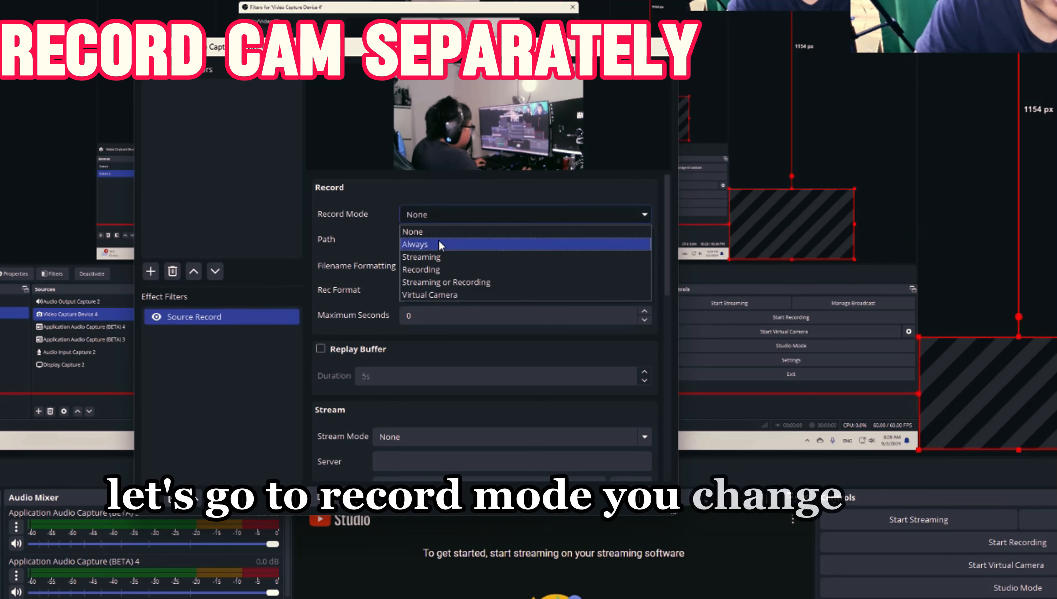
click(436, 269)
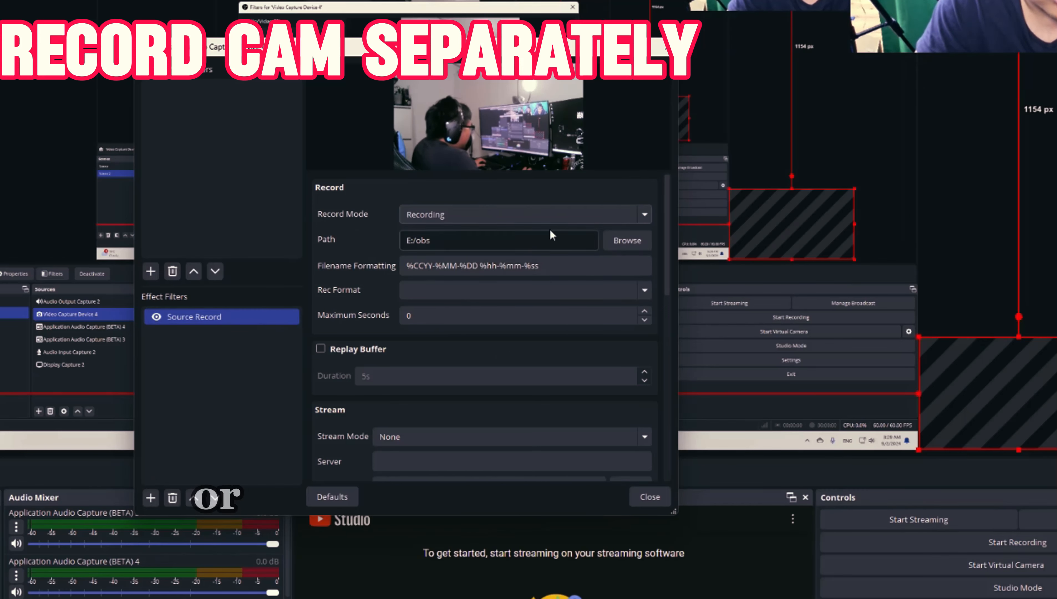
click(606, 218)
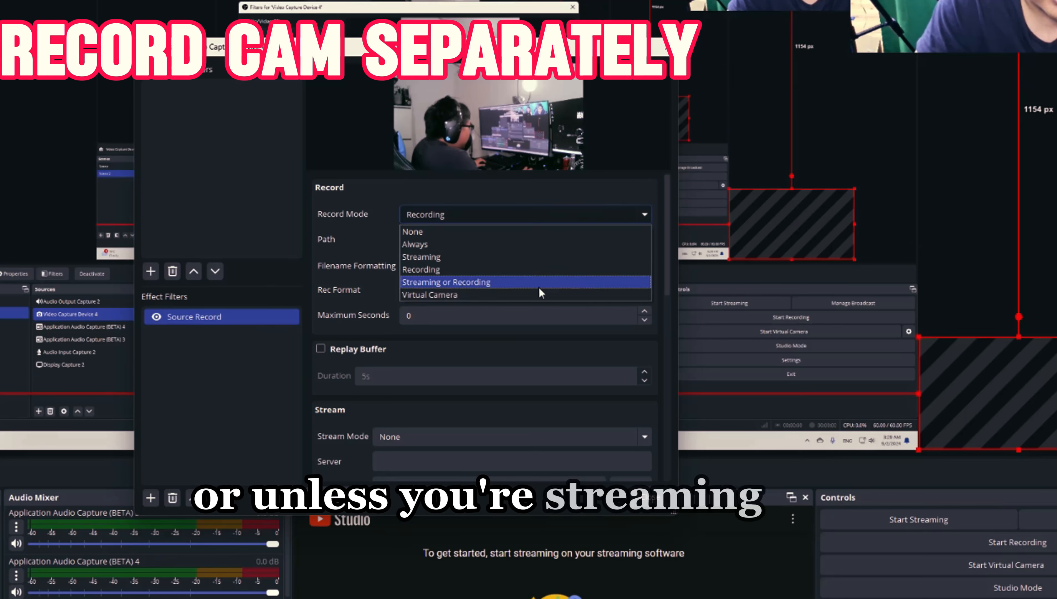
click(526, 217)
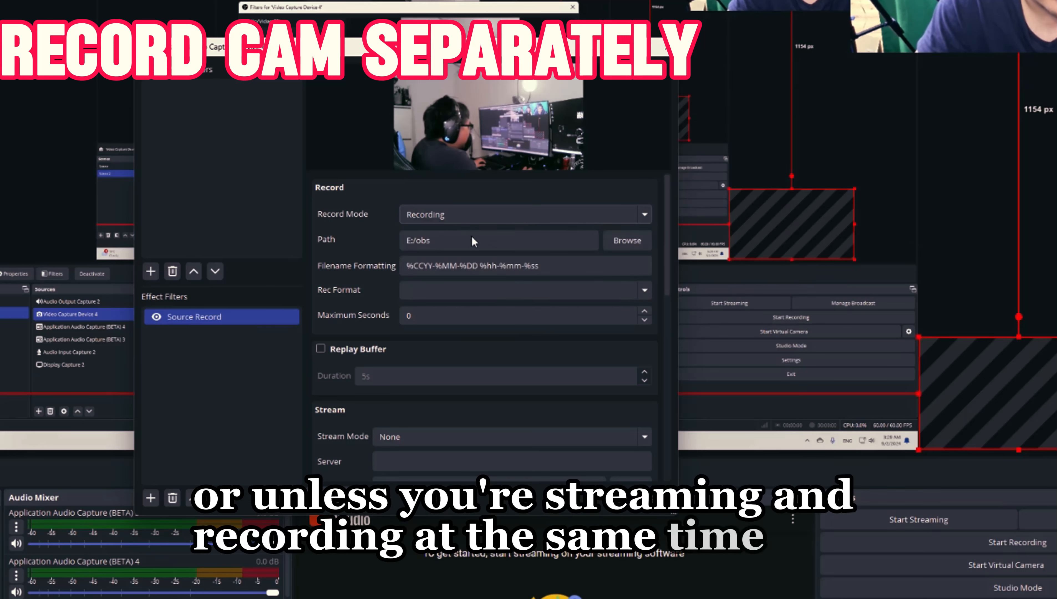
Step: Create a folder named camrea in E:/obs, use it as the filter's recording path, and set the recording format to mp4
click(627, 239)
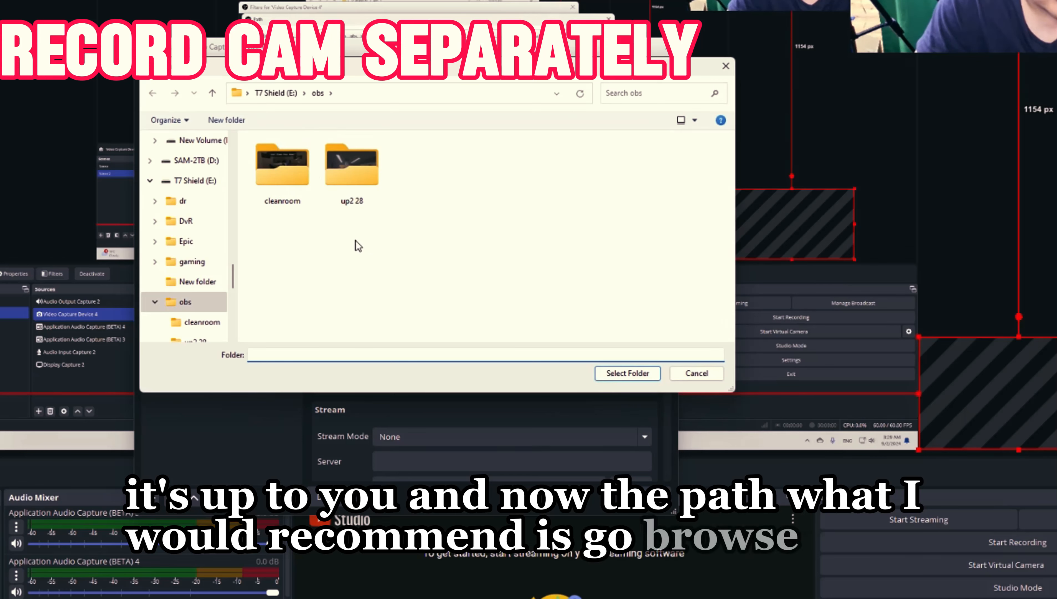
right_click(347, 242)
mouse_move(373, 359)
click(508, 363)
text(c)
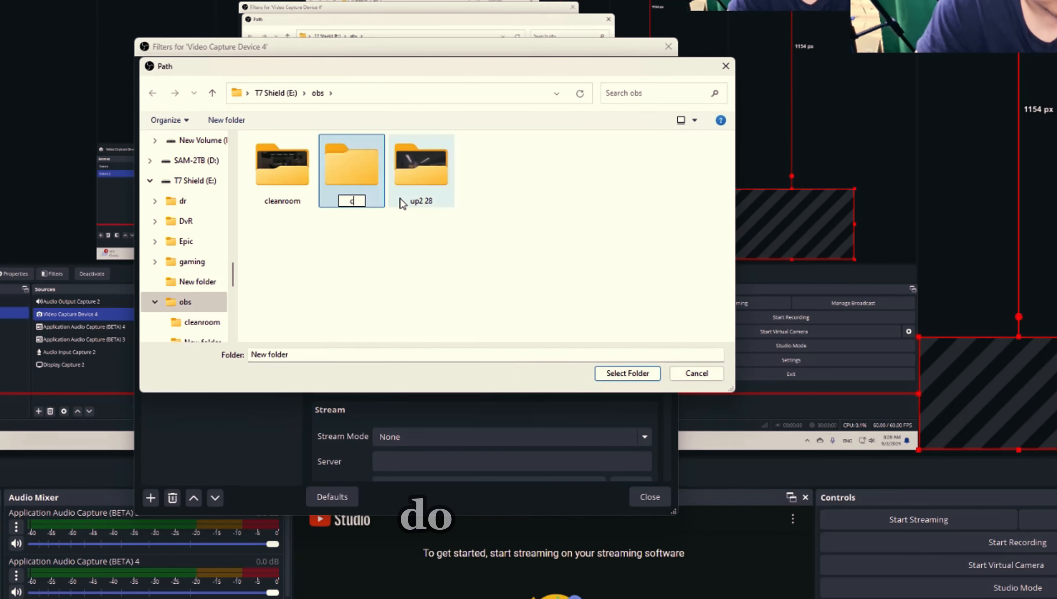
text(amrea)
key(Return)
click(612, 373)
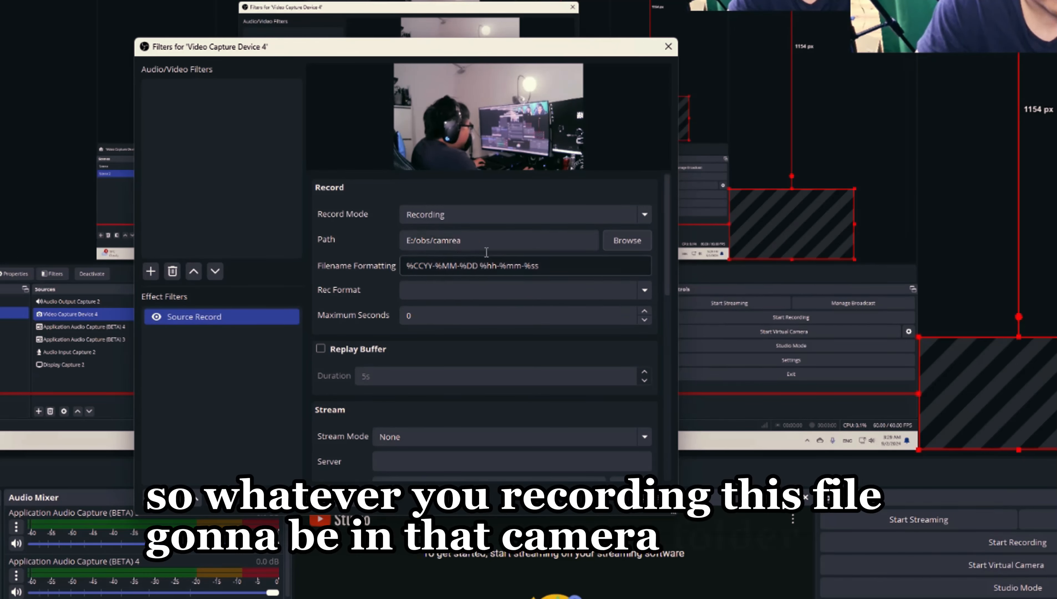
click(642, 288)
click(495, 320)
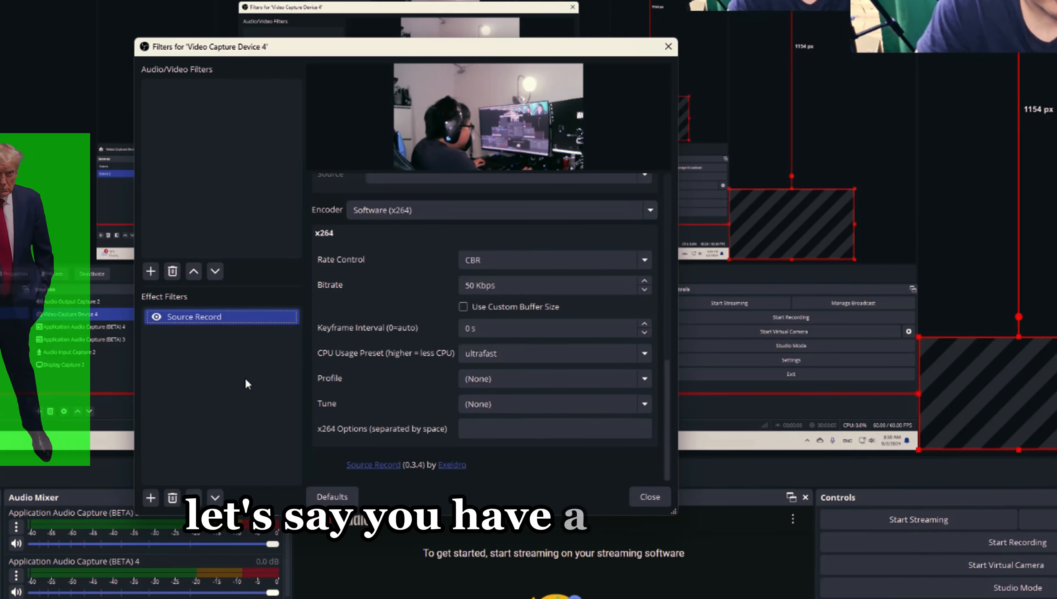
Step: Add a Chroma Key effect filter to Video Capture Device 4 with Green as the key color type and adjust its similarity
right_click(246, 383)
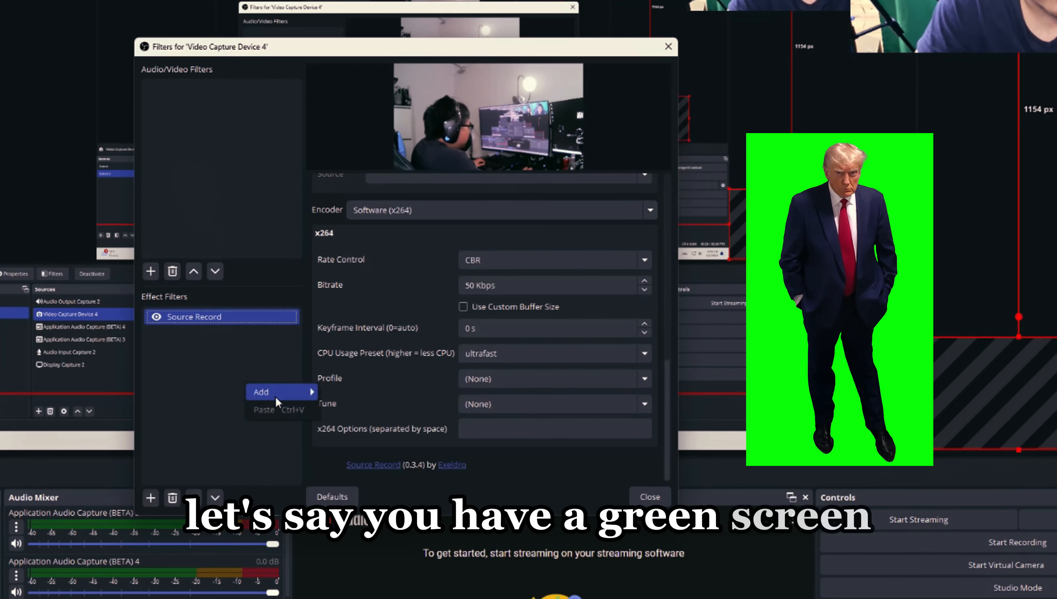
mouse_move(285, 394)
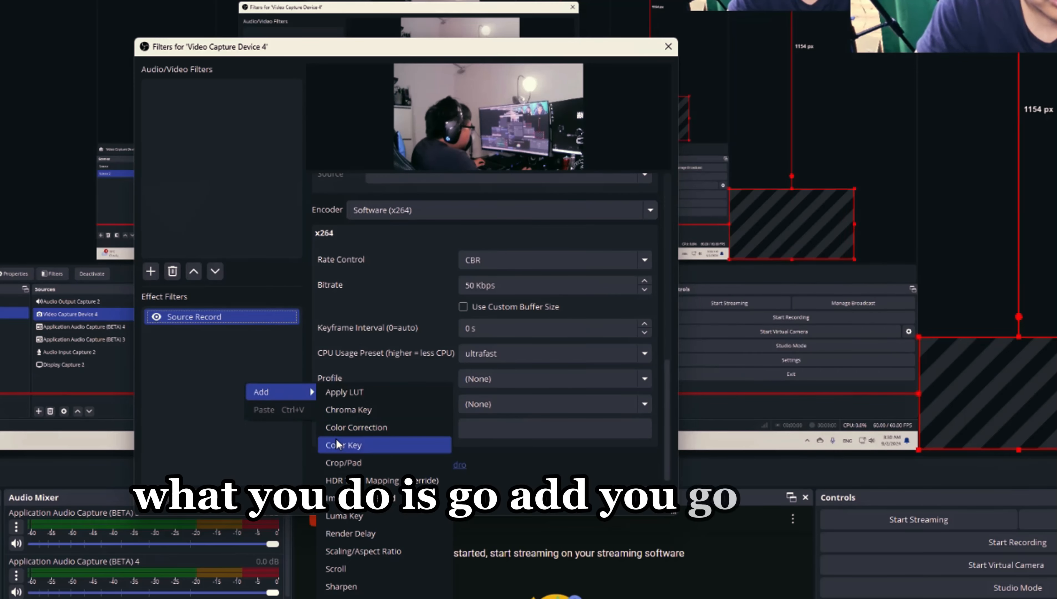
click(348, 409)
click(371, 301)
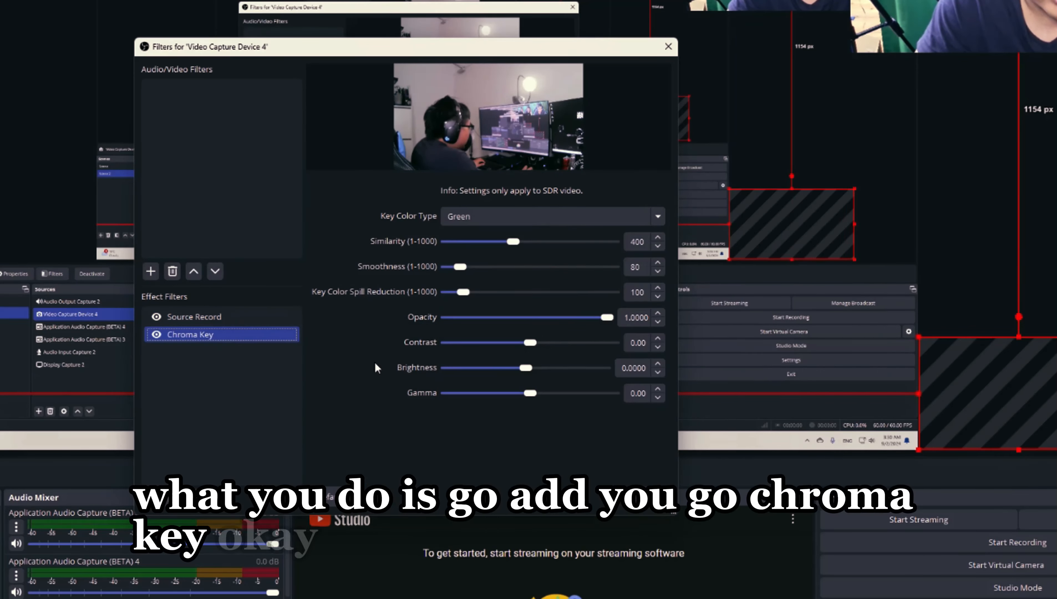
click(503, 221)
click(481, 232)
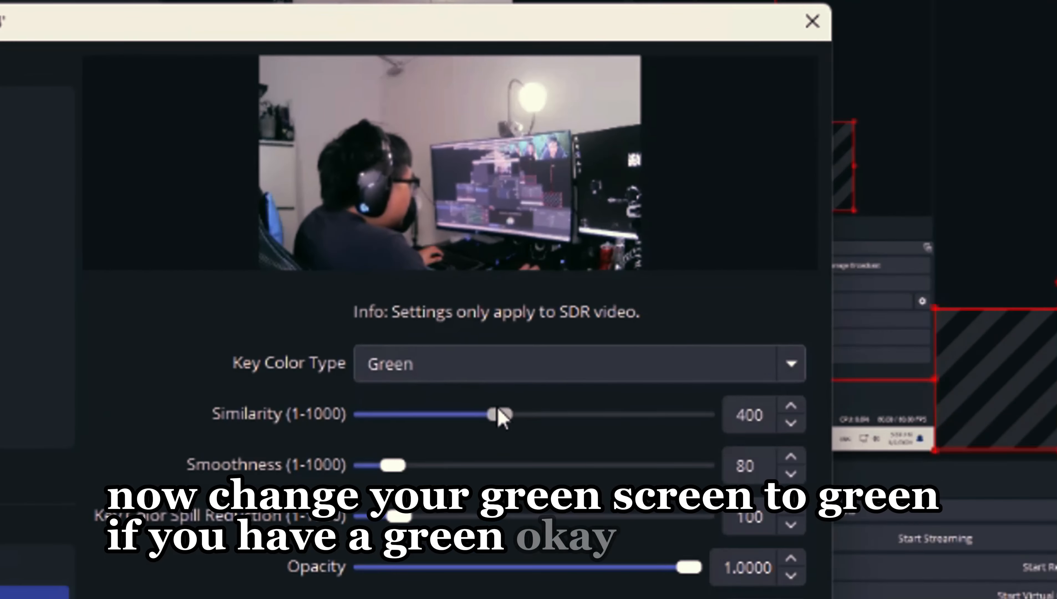
drag(513, 241, 497, 242)
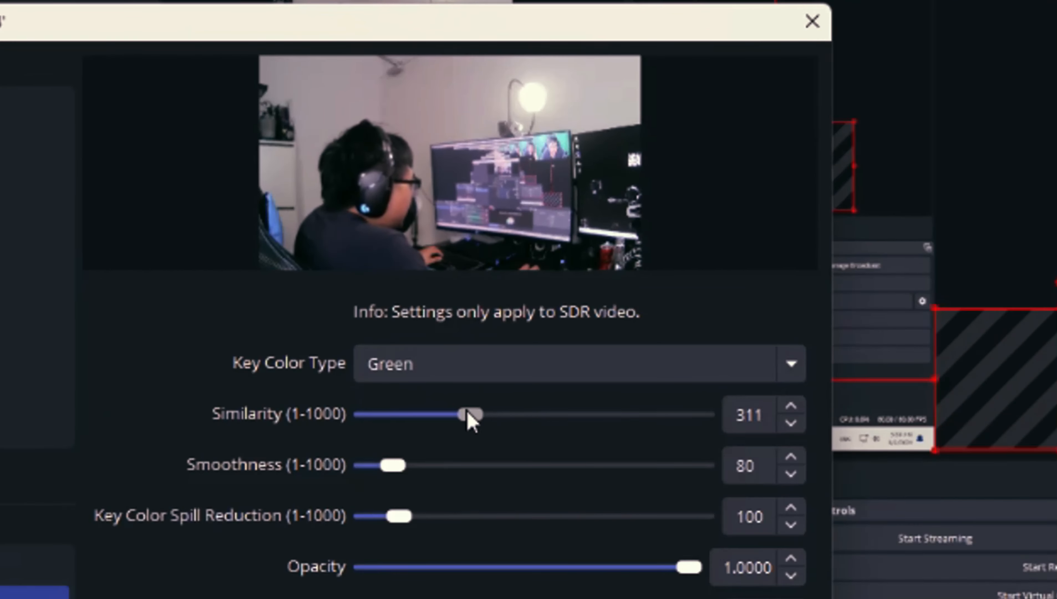
drag(468, 417, 517, 420)
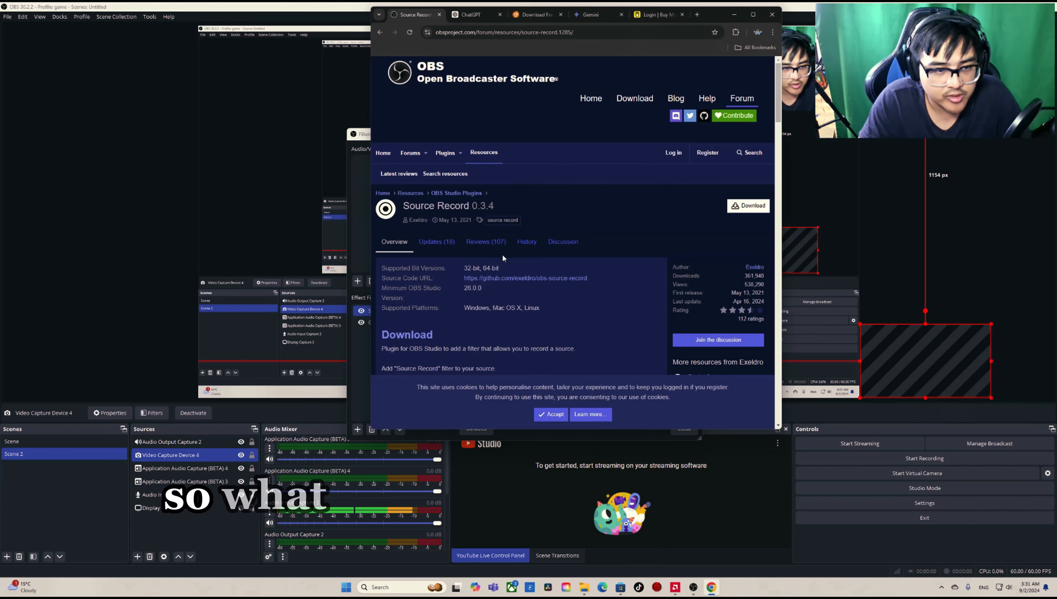
Step: Switch to the browser and download source-record-0.3.4-windows-installer.zip from the OBS forum's Source Record page
scroll(503, 257, down, 1)
scroll(503, 257, up, 1)
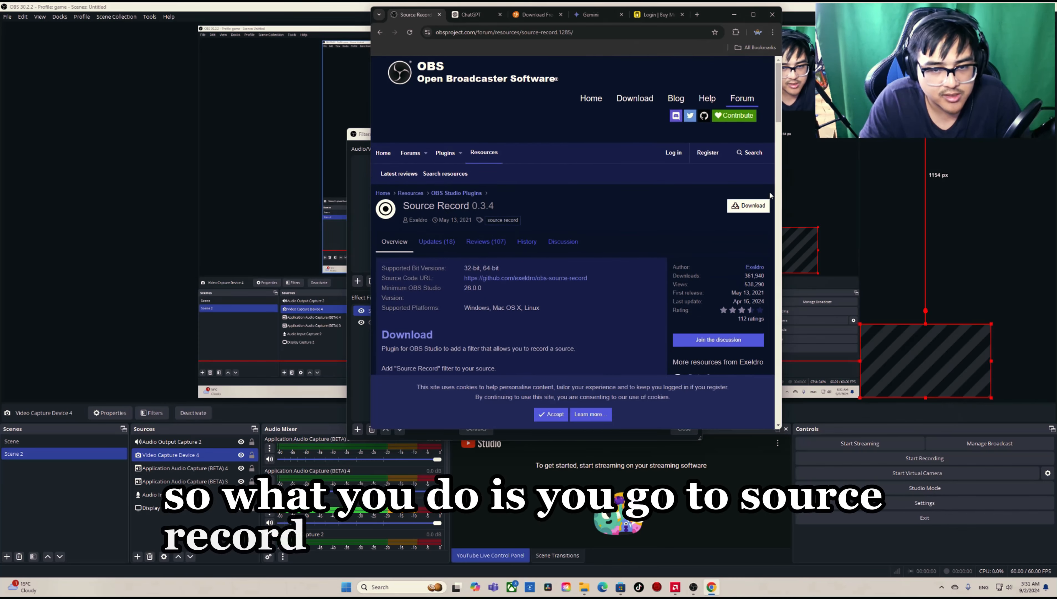
click(751, 206)
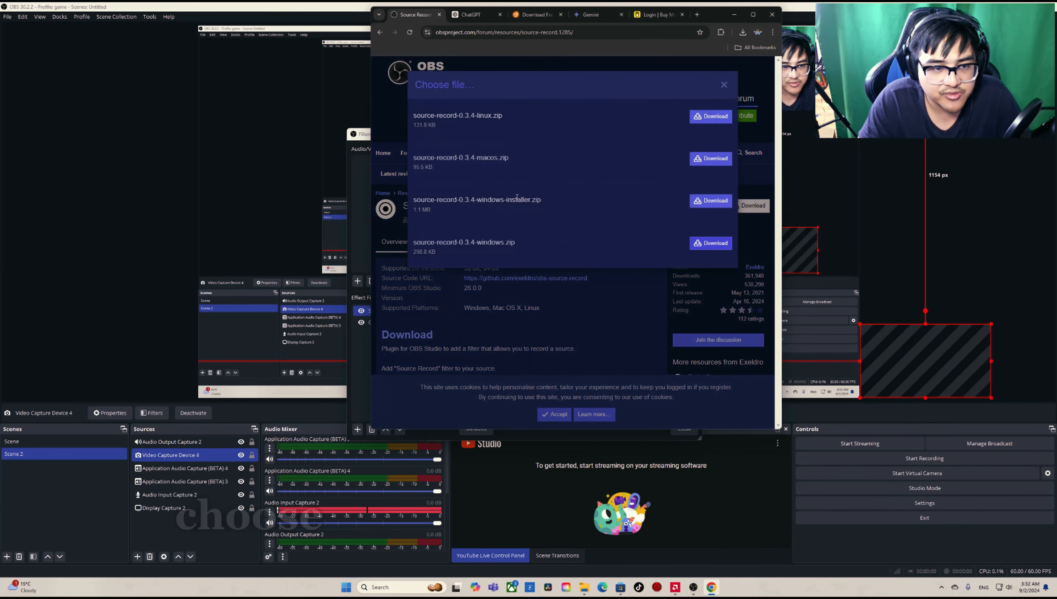
click(711, 201)
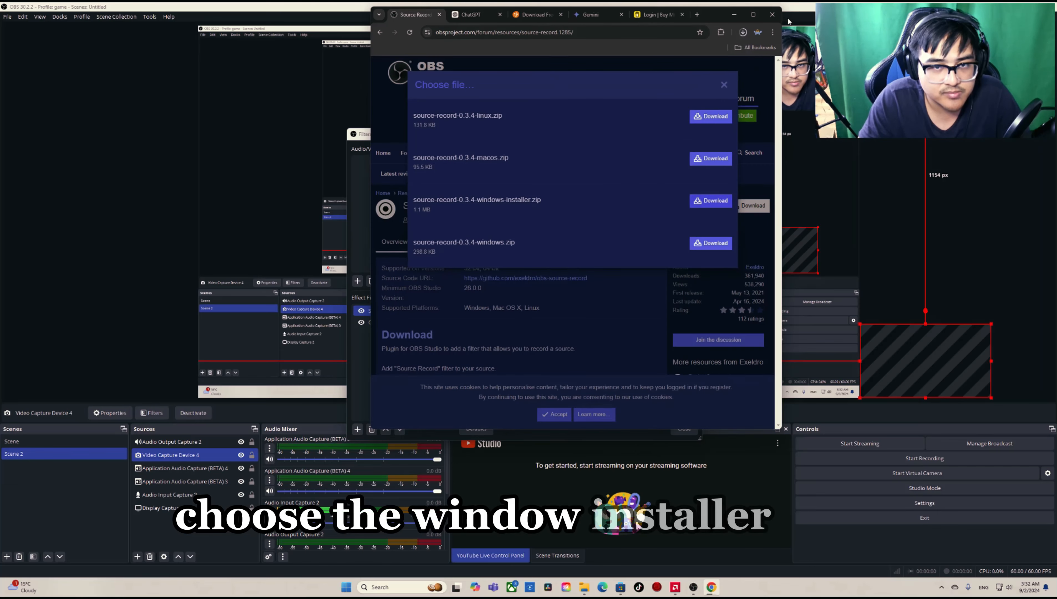
Step: Show the downloaded Windows installer zip in its Footages folder and extract all of its contents
click(743, 32)
click(715, 68)
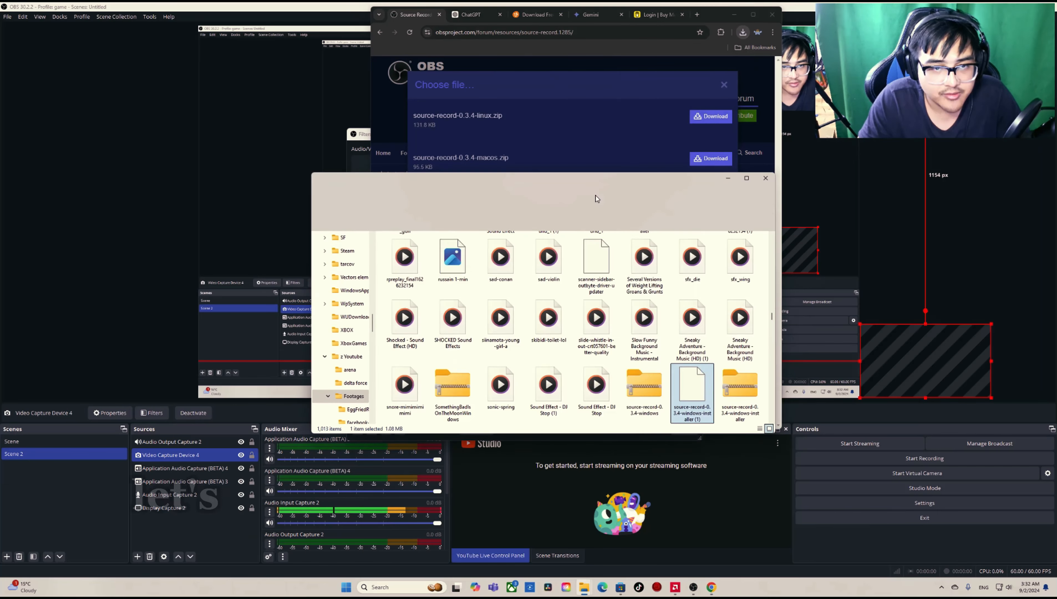
right_click(692, 379)
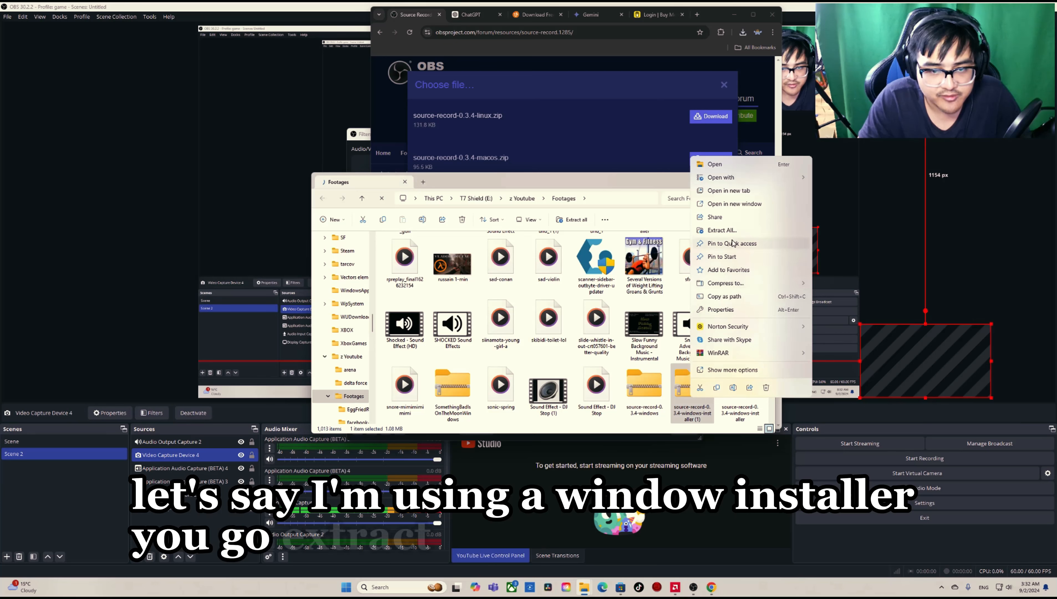
click(722, 230)
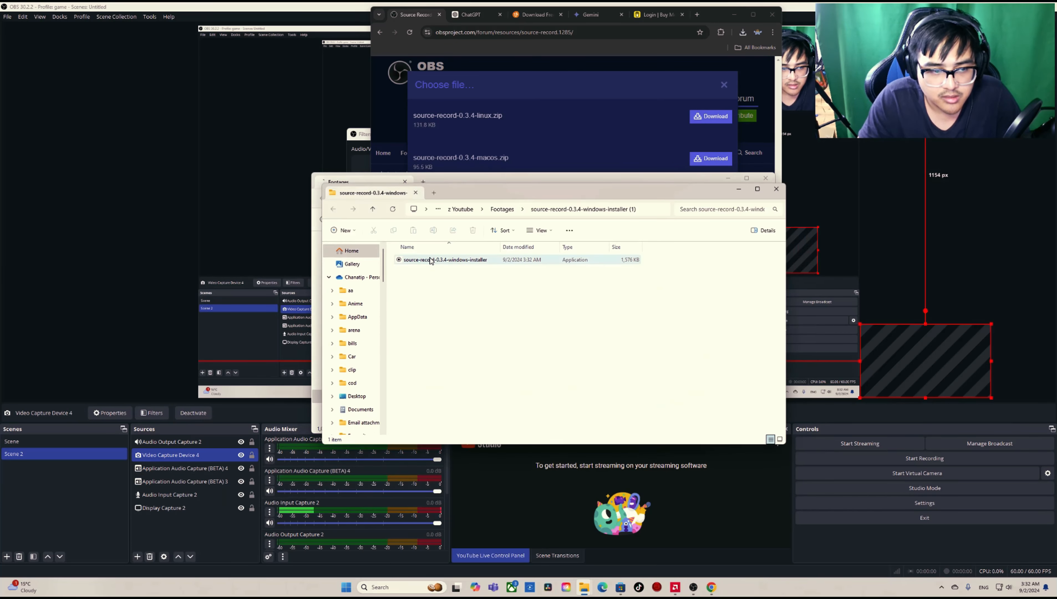
Step: Run the source-record-0.3.4-windows-installer and check the addable effect filters of Video Capture Device 4 for Source Record
double_click(481, 259)
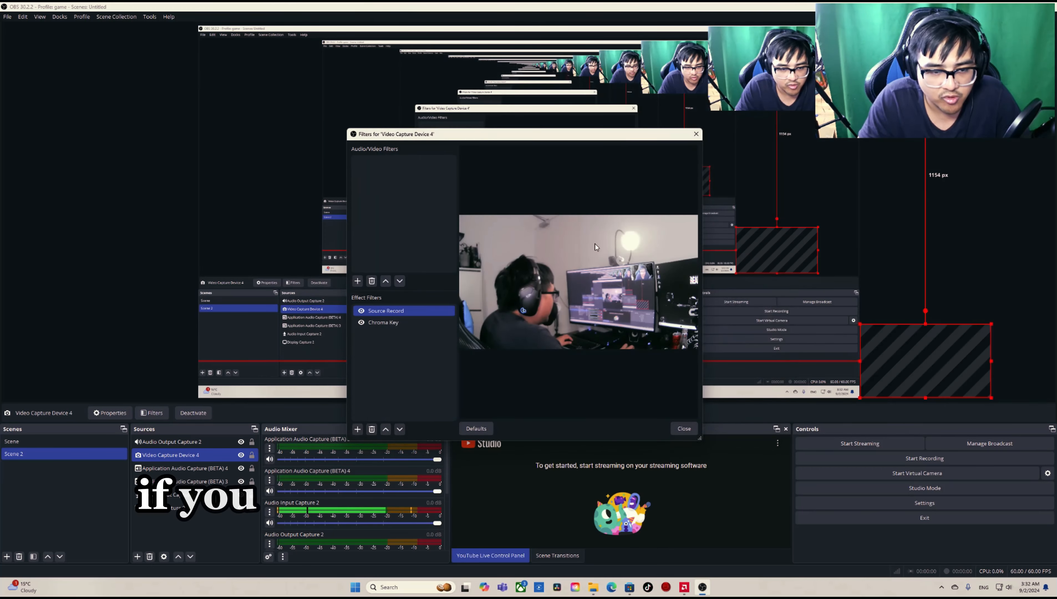
right_click(200, 454)
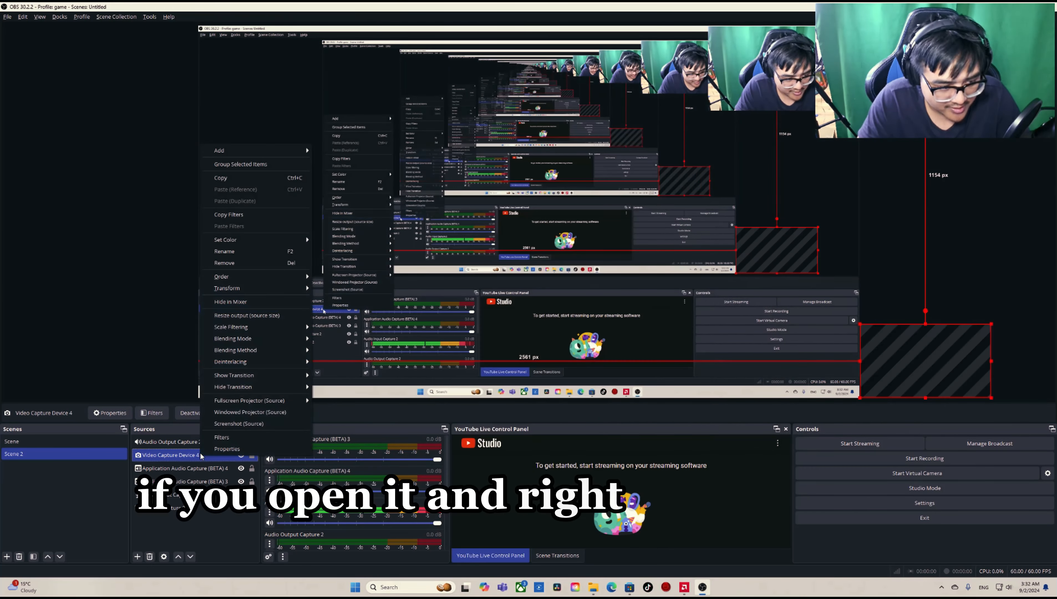
click(213, 440)
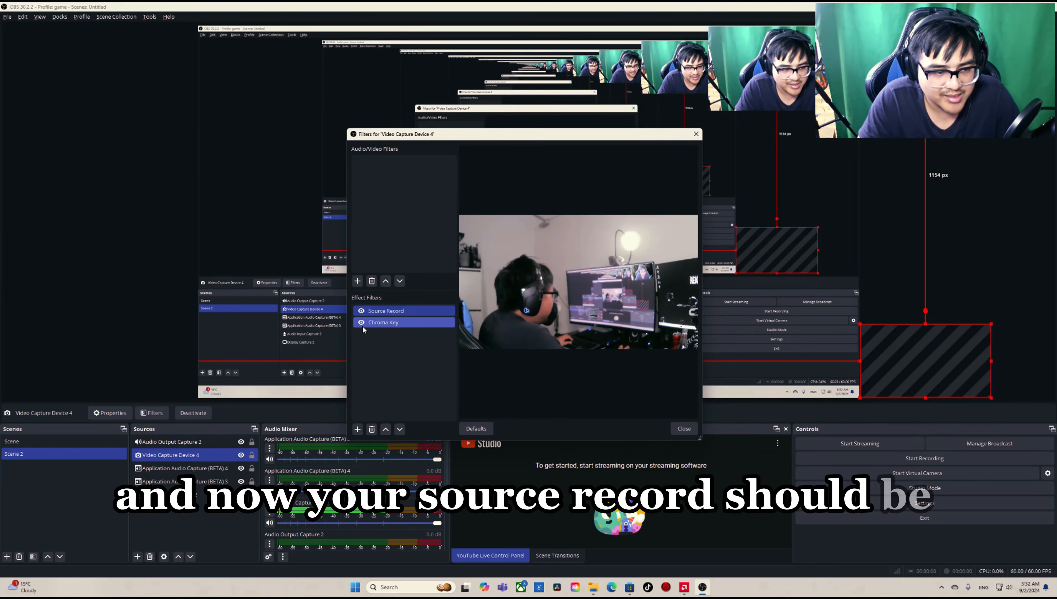
right_click(373, 347)
mouse_move(396, 351)
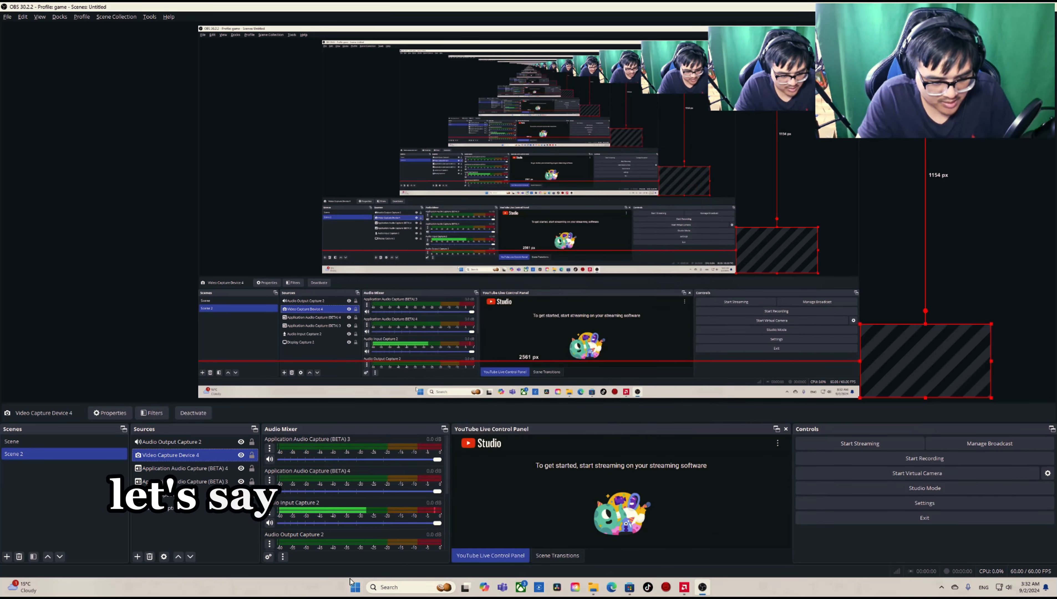
Step: Switch to Chrome and open the account's own YouTube channel so that its featured video plays as a sound source
click(352, 584)
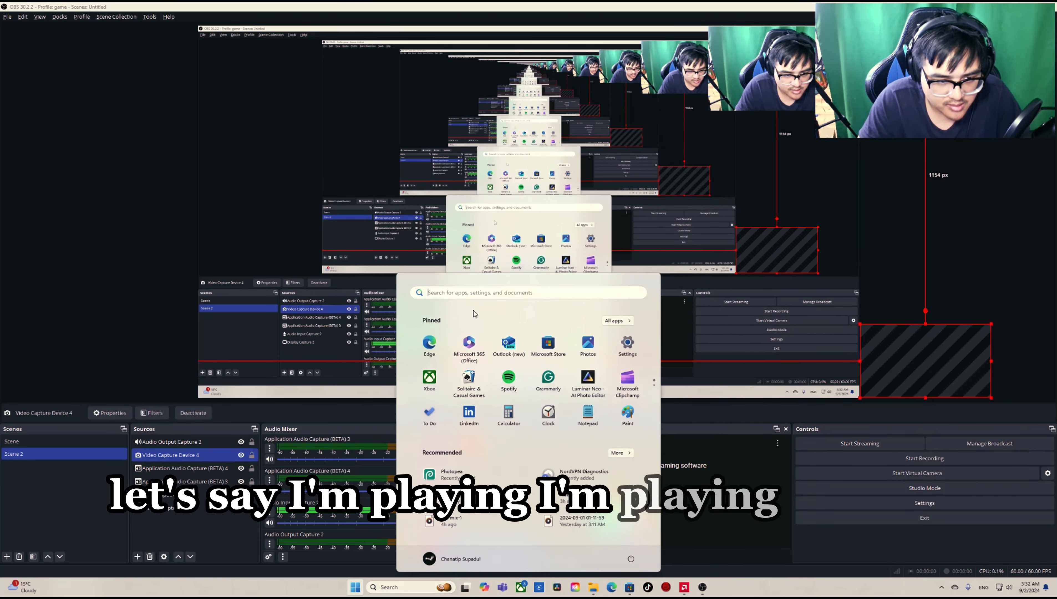
text(c)
click(432, 360)
click(663, 15)
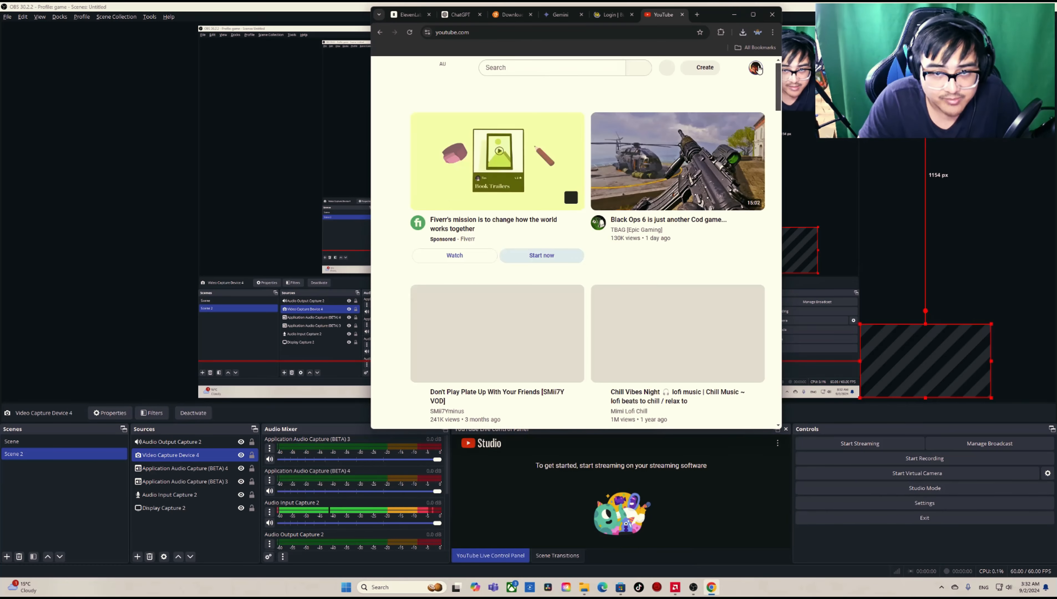
click(757, 67)
click(689, 110)
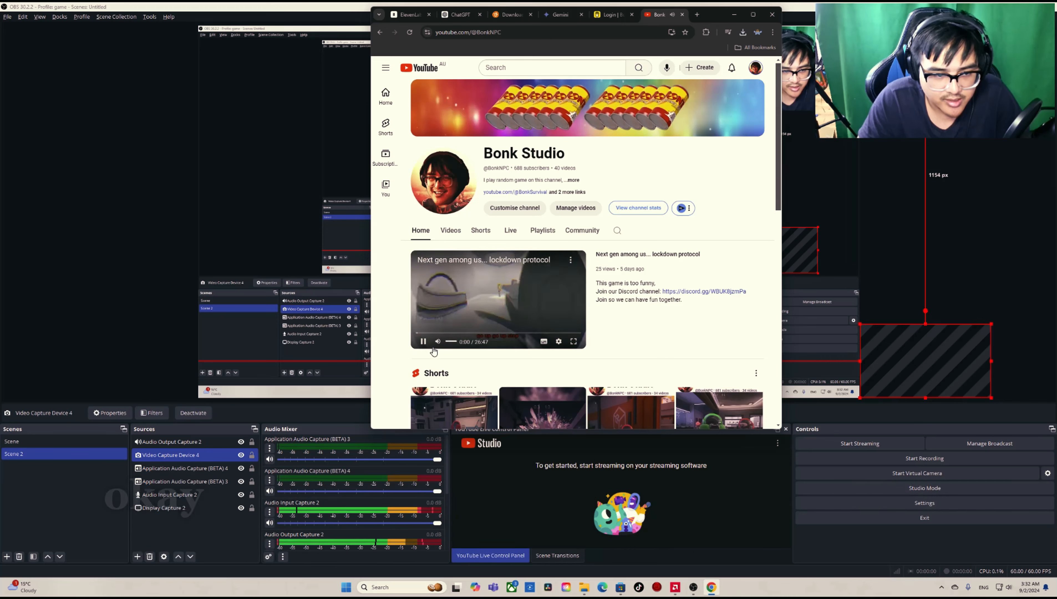
Step: Set the window of Application Audio Capture (BETA) 4 to [chrome.exe]: Bonk Studio - YouTube - Google Chrome and check its level in the audio mixer
click(141, 319)
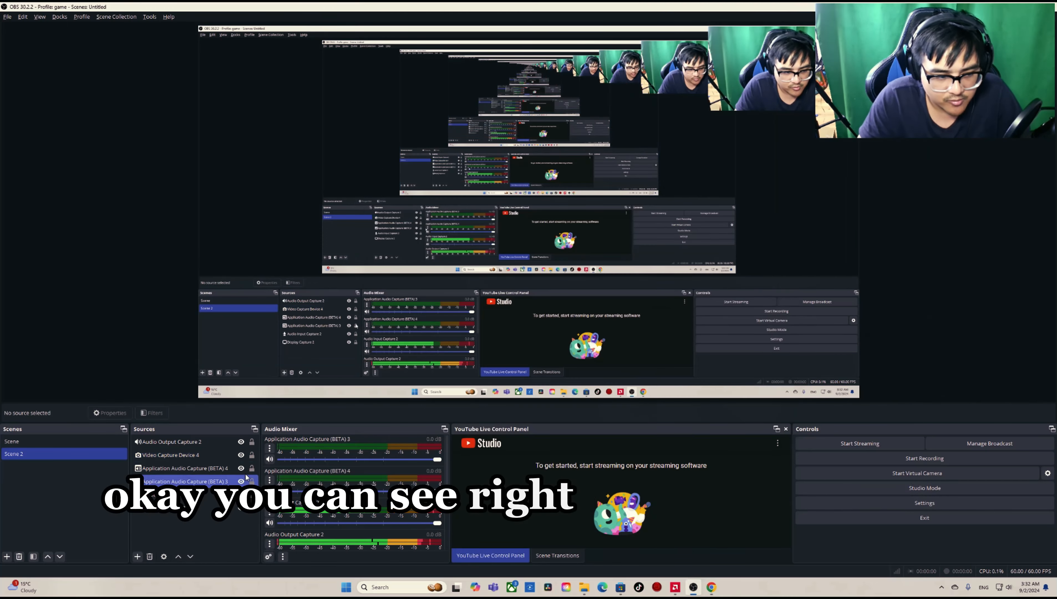
click(189, 442)
double_click(184, 443)
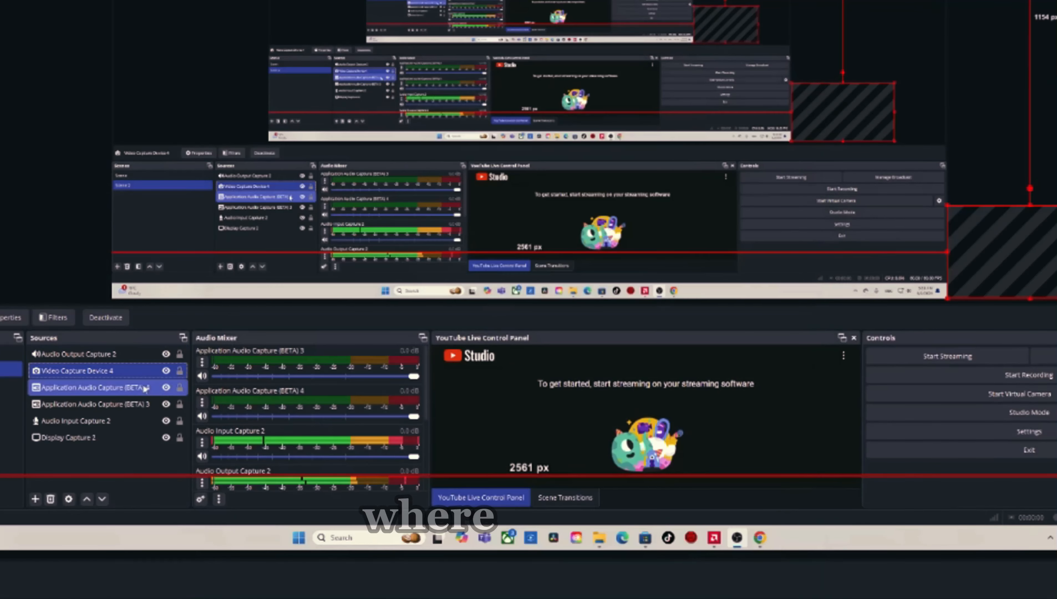
double_click(139, 390)
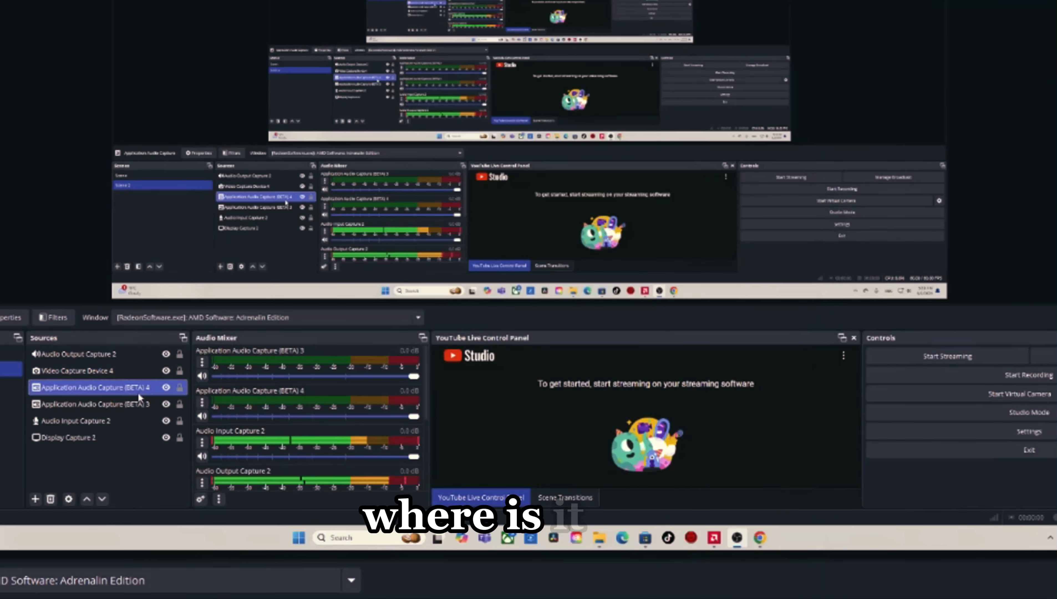
click(526, 140)
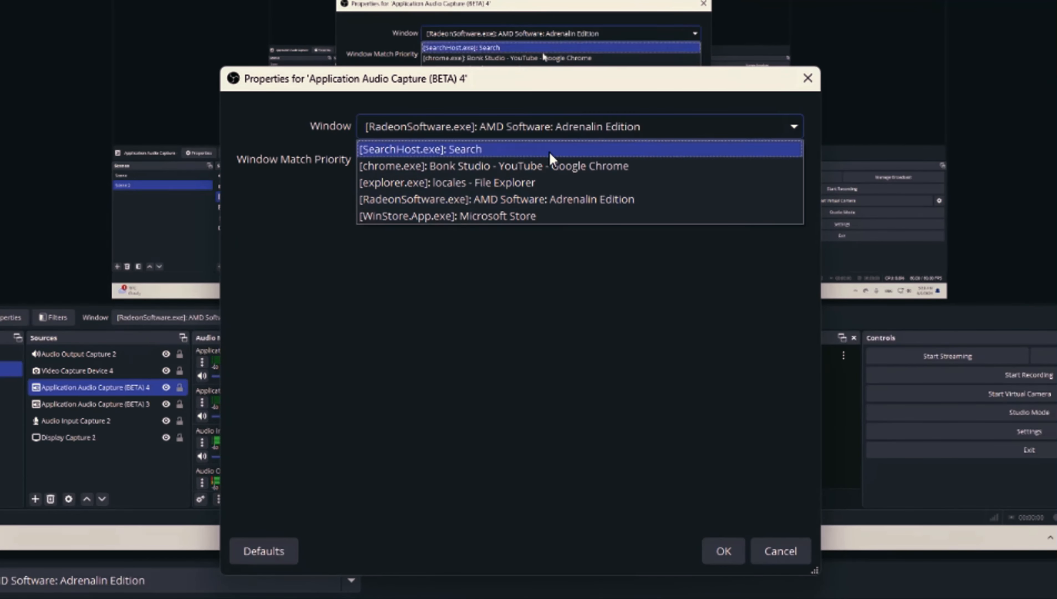
click(629, 166)
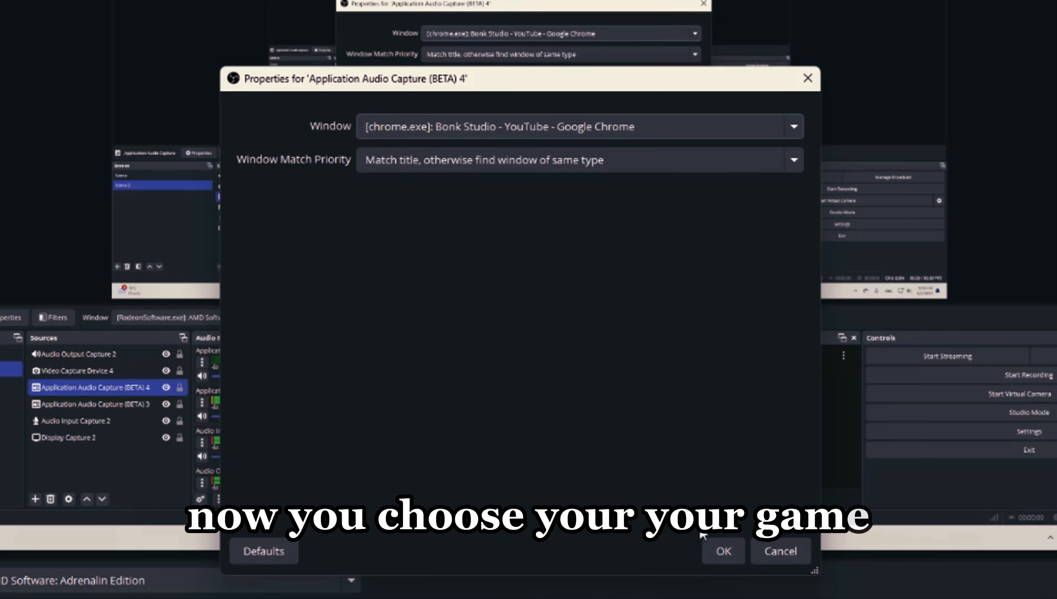
click(724, 550)
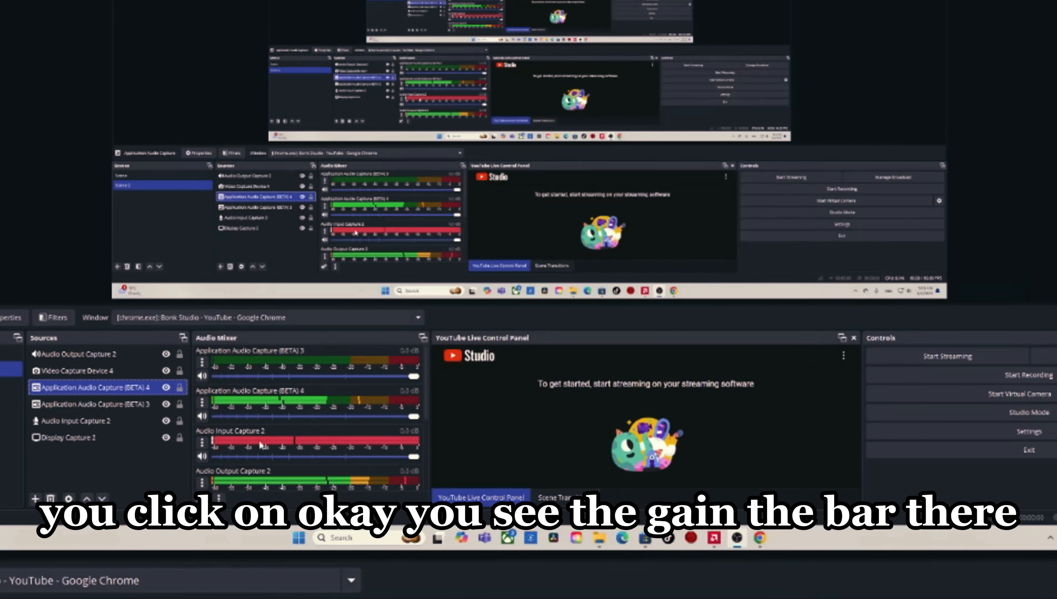
scroll(271, 434, down, 2)
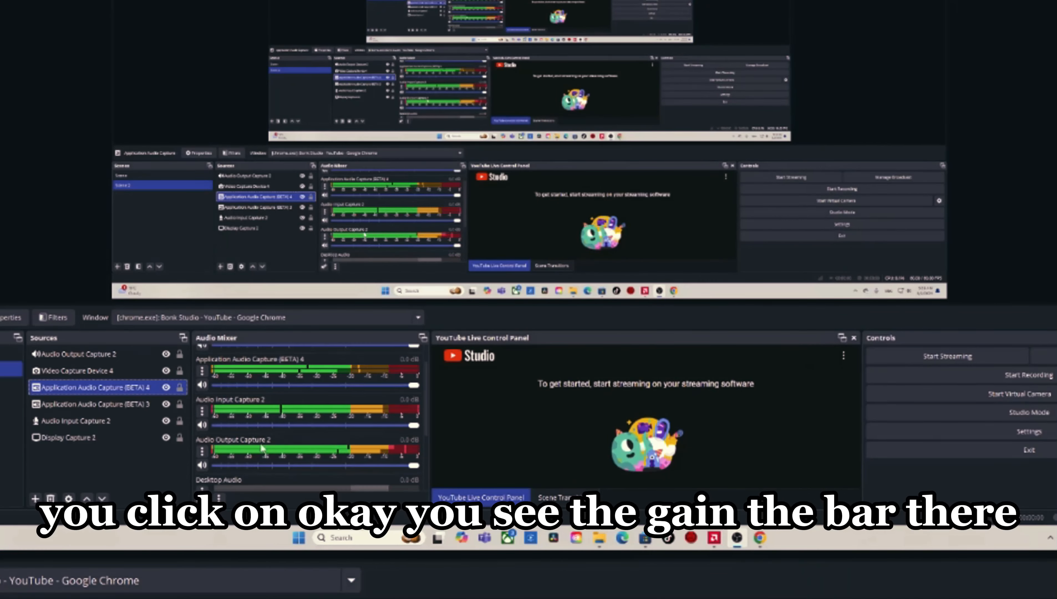
scroll(257, 413, up, 2)
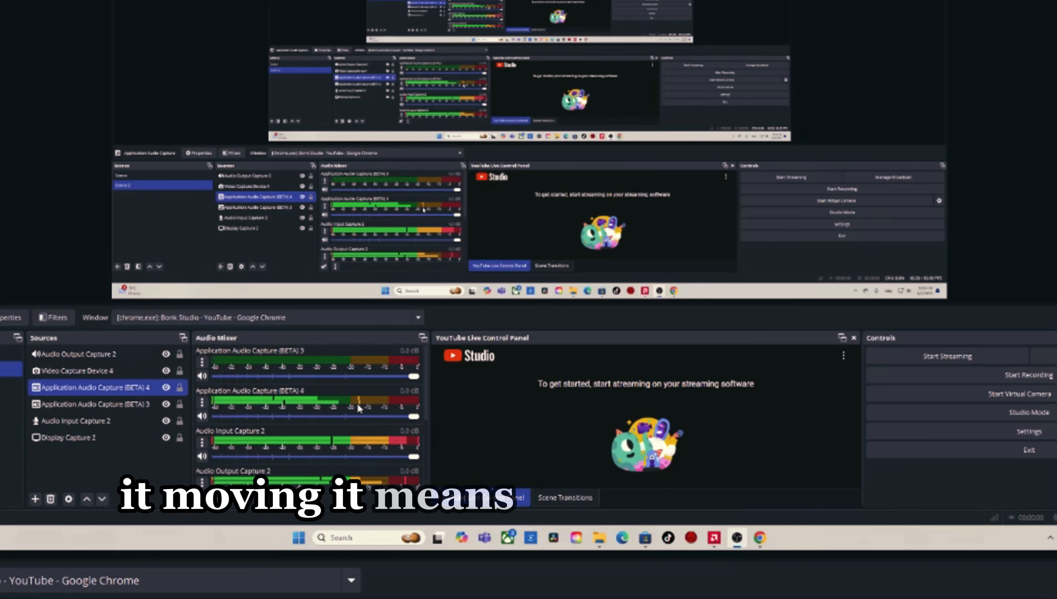
ctrl+click(156, 405)
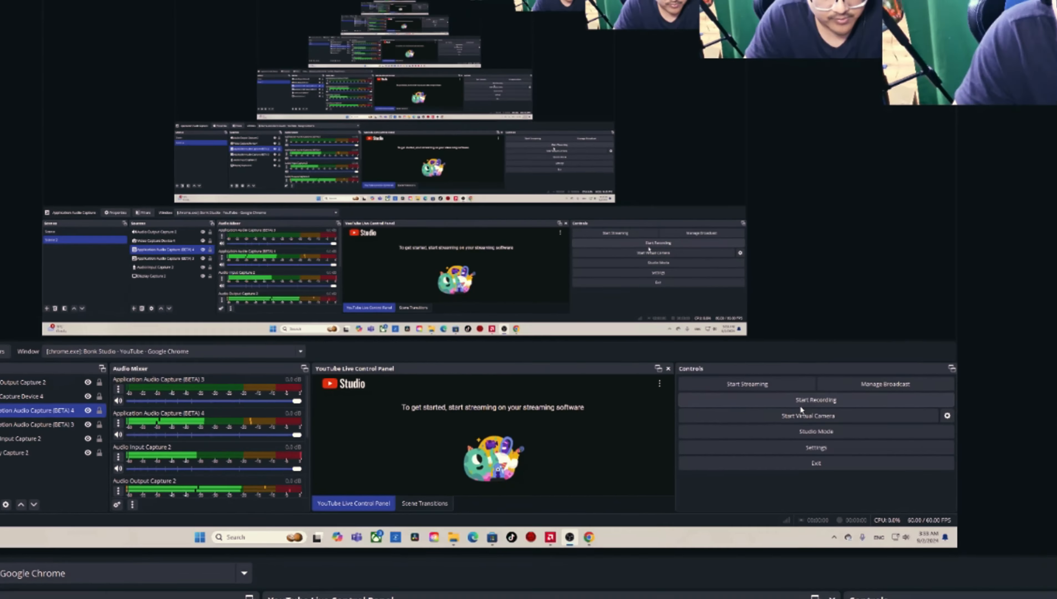
Step: Make a short test recording and play back the camera clip saved in the E: drive's obs/camrea folder
click(1010, 382)
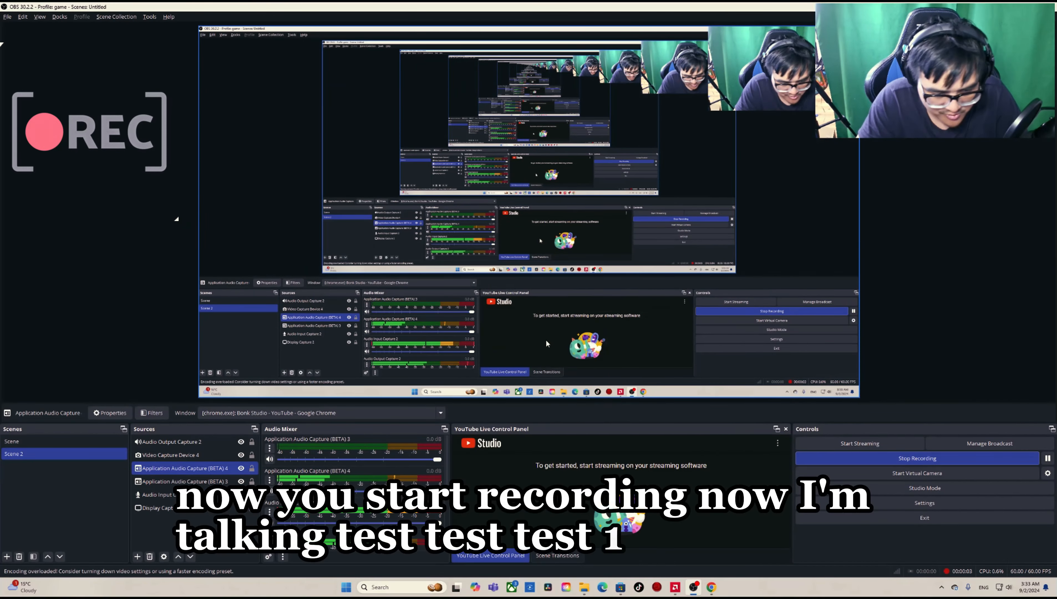
click(881, 458)
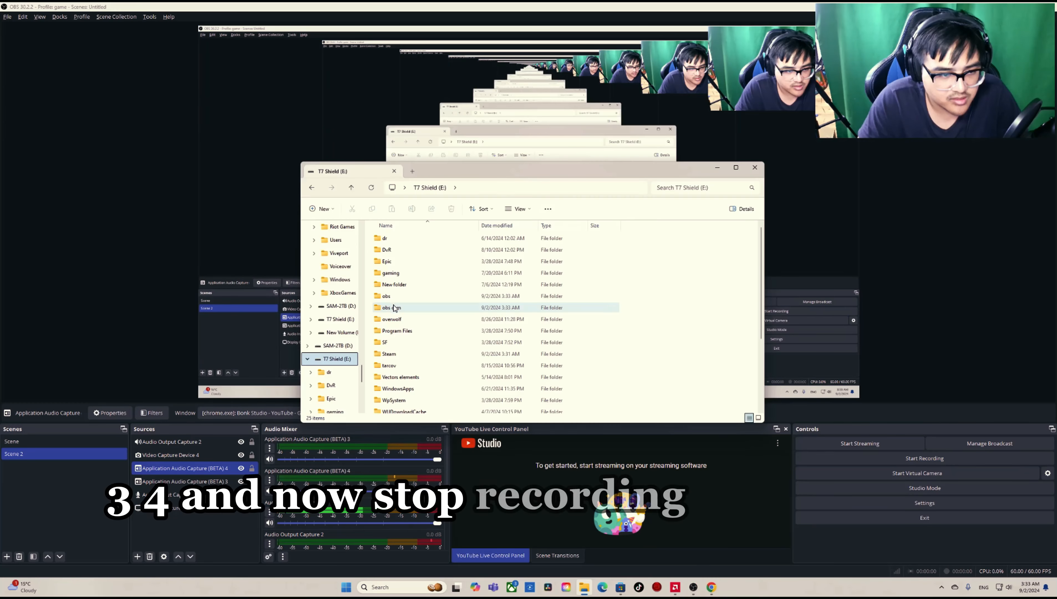
double_click(394, 297)
double_click(397, 241)
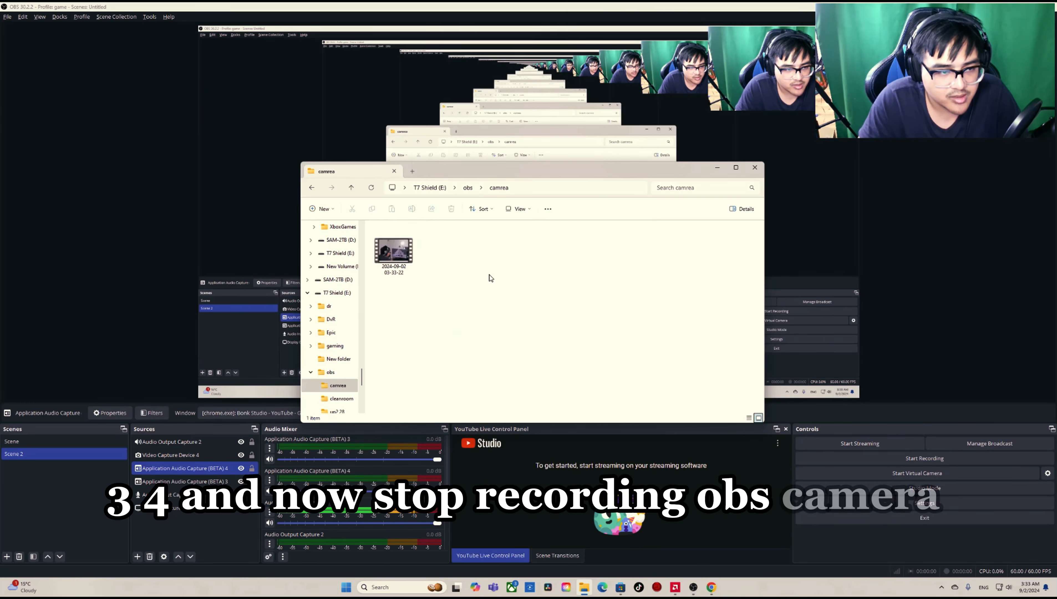
double_click(394, 249)
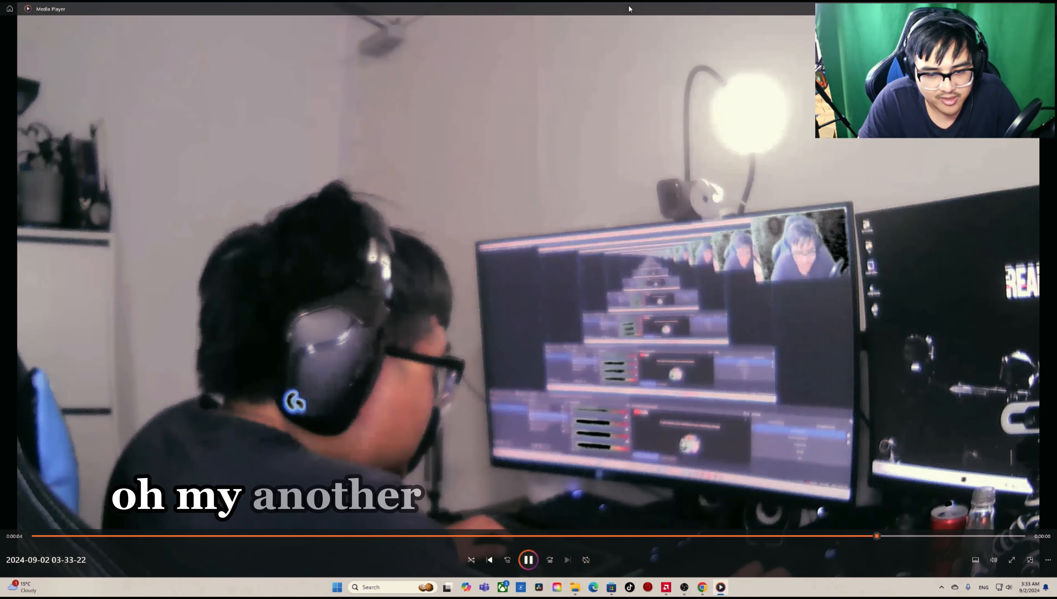
drag(629, 8, 463, 82)
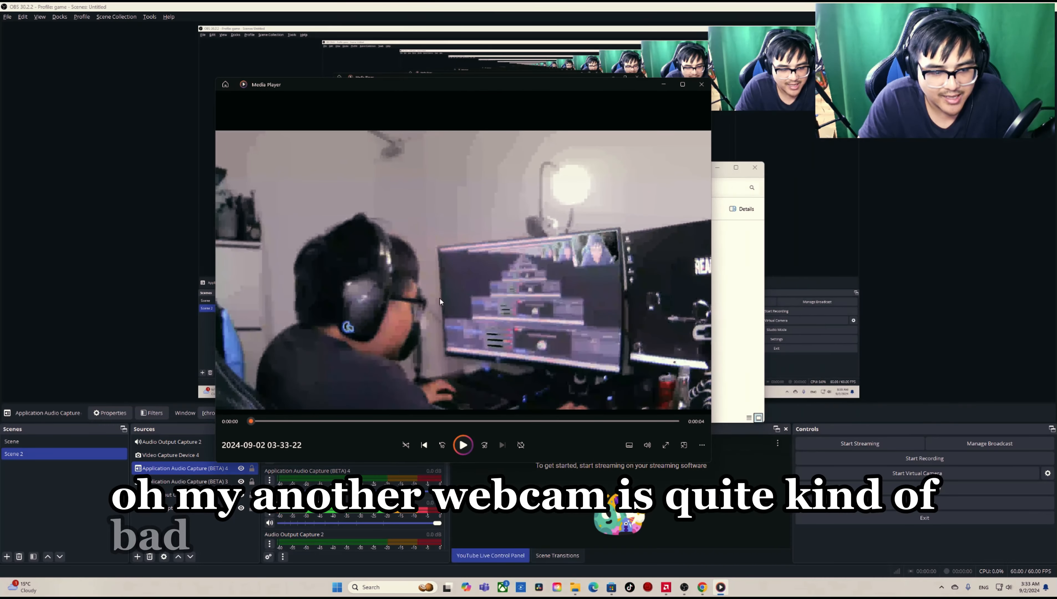
click(467, 440)
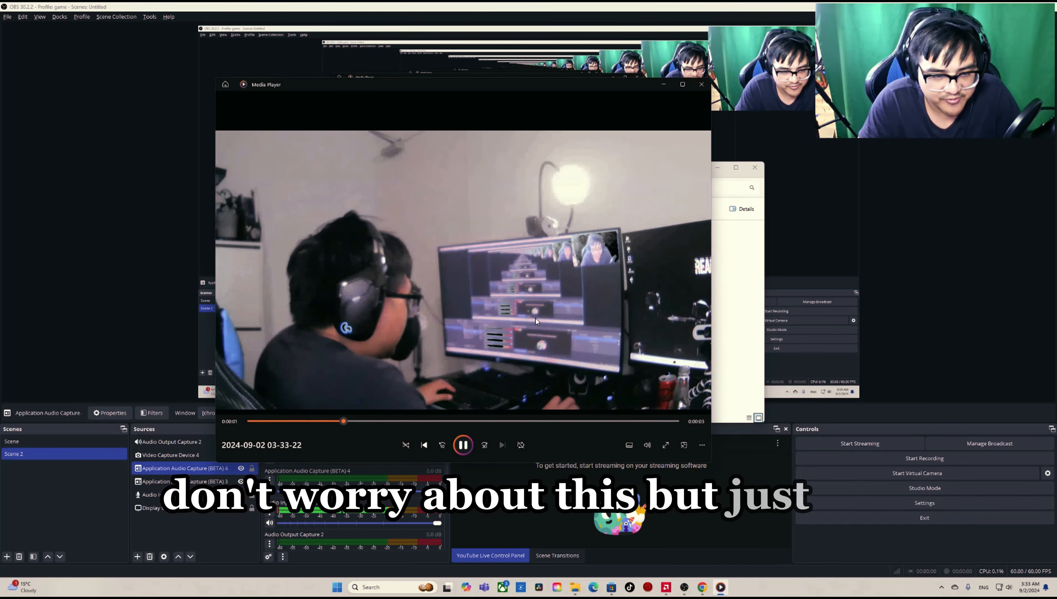
click(701, 85)
click(312, 188)
scroll(499, 362, down, 3)
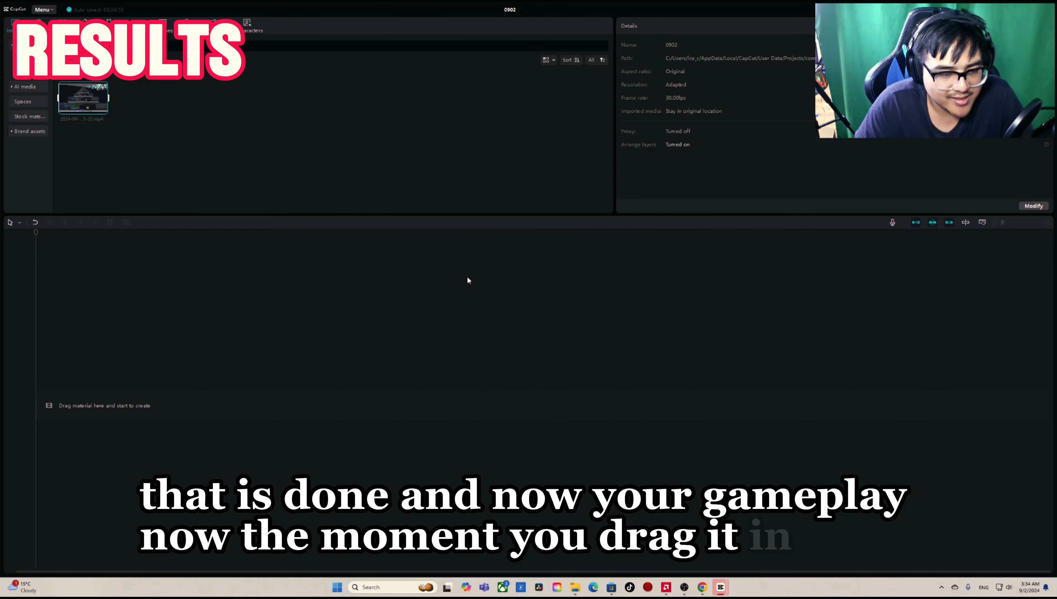
key(alt+Tab)
click(439, 311)
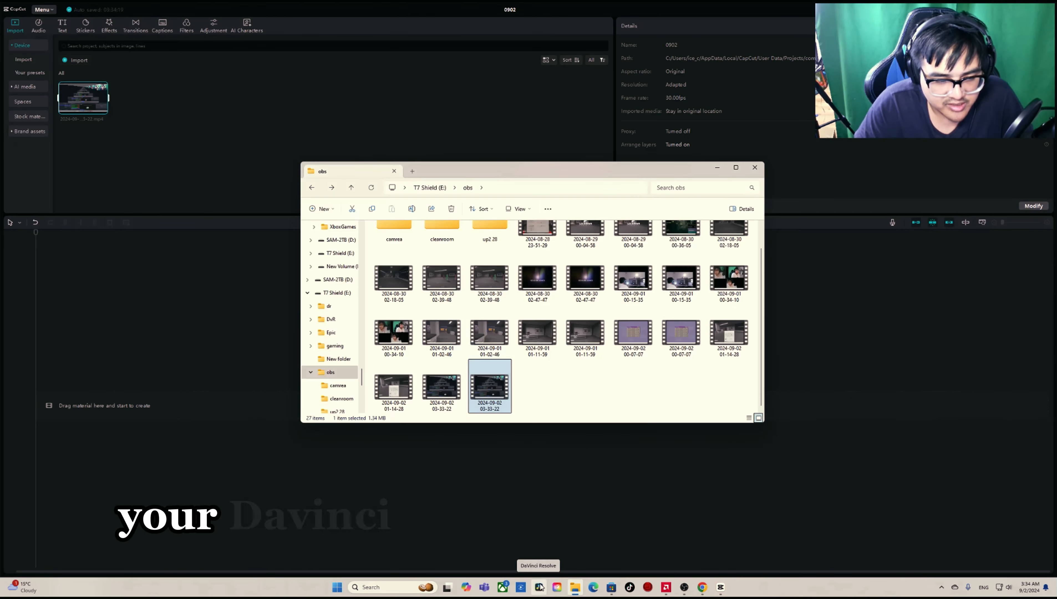
Step: Import the camera clip from the camrea folder and stack it on the timeline above the screen recording, both starting at zero
scroll(442, 290, up, 2)
double_click(403, 248)
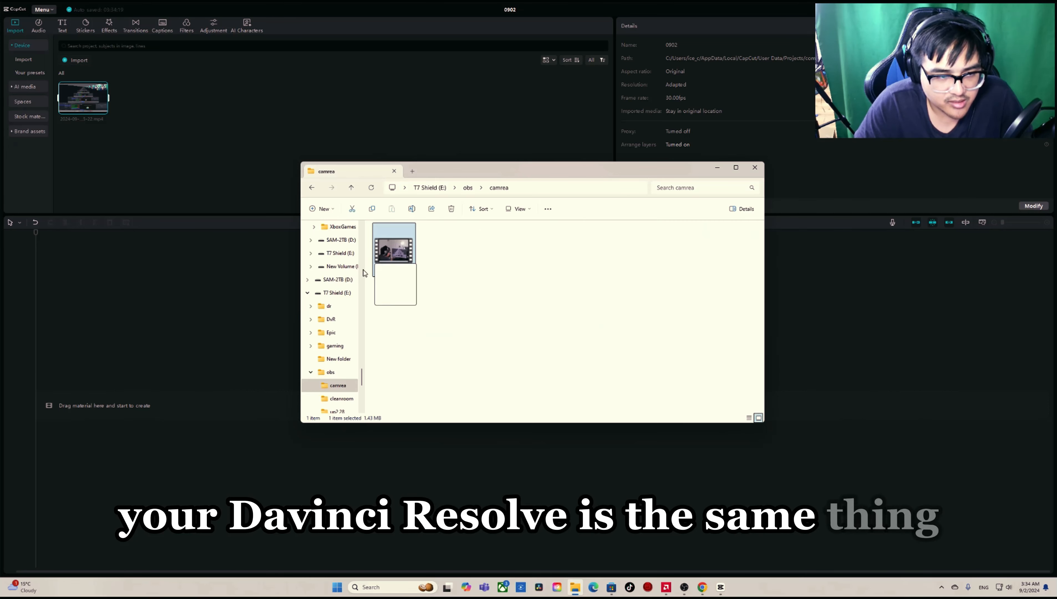
drag(394, 260, 157, 136)
drag(82, 153, 100, 262)
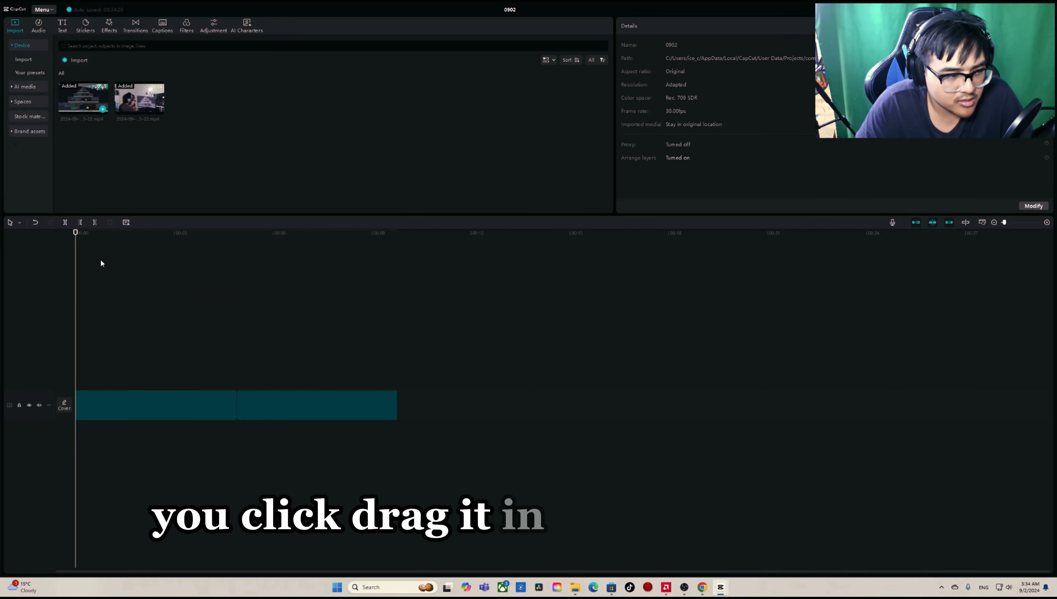
drag(340, 417, 147, 367)
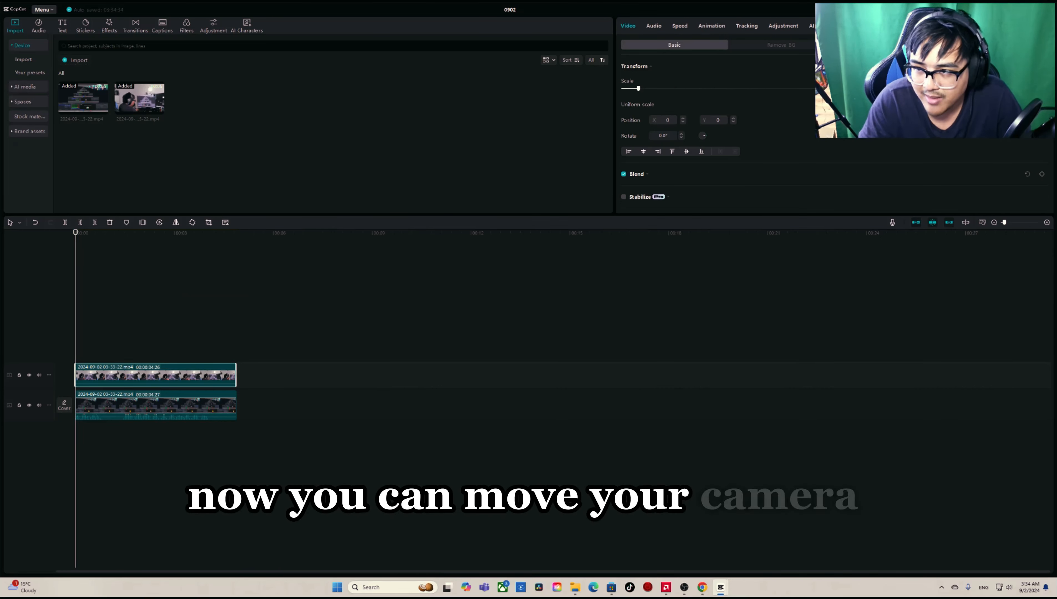
Step: Extract the audio from the screen recording and paste three copies of it on separate audio layers below
click(141, 406)
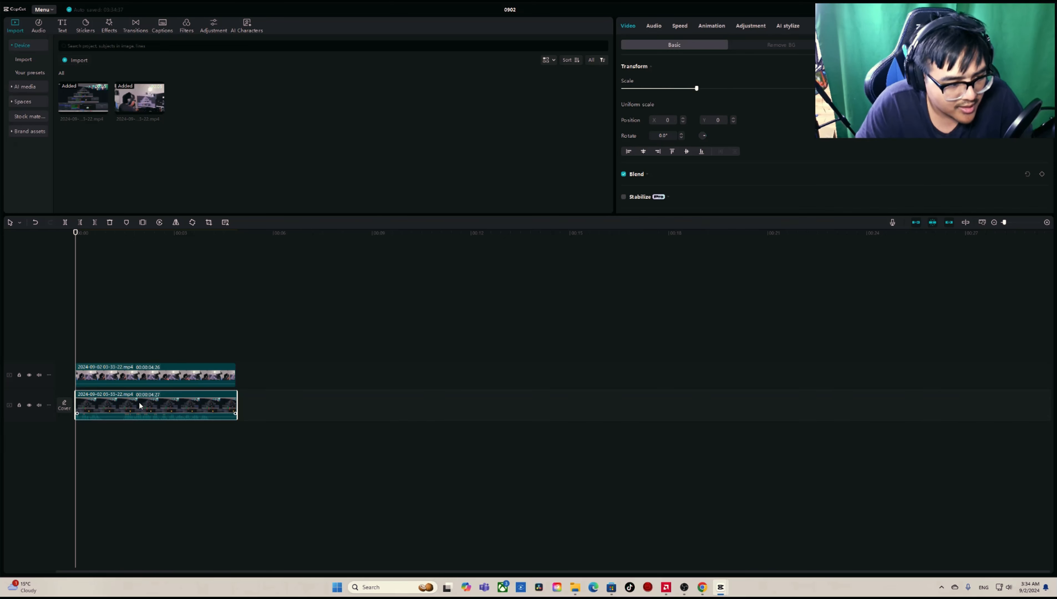
right_click(142, 406)
click(180, 512)
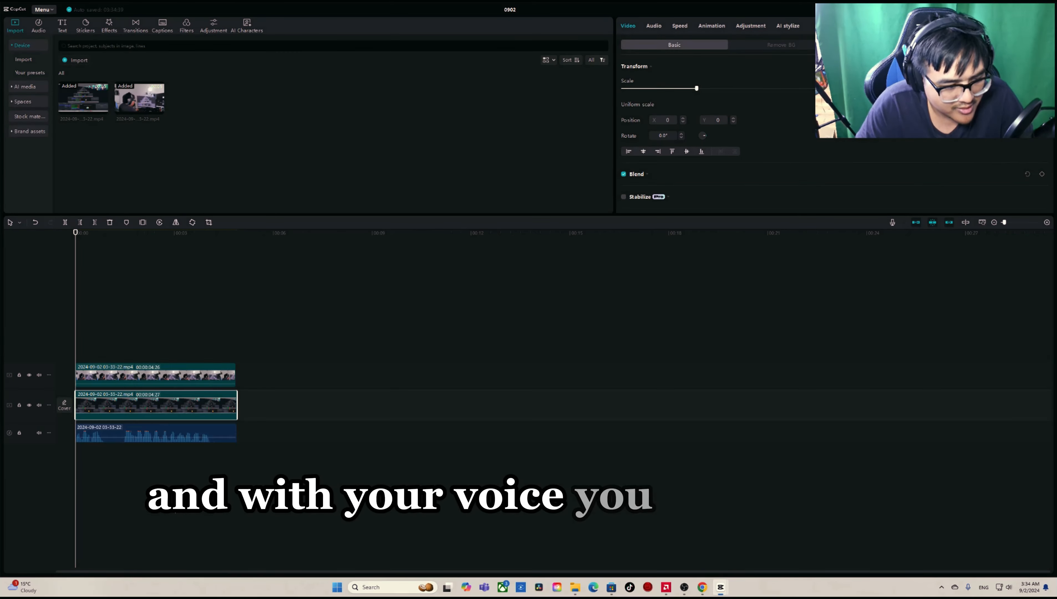
click(127, 430)
key(ctrl+c)
key(ctrl+v)
key(ctrl+v)
key(ctrl+v)
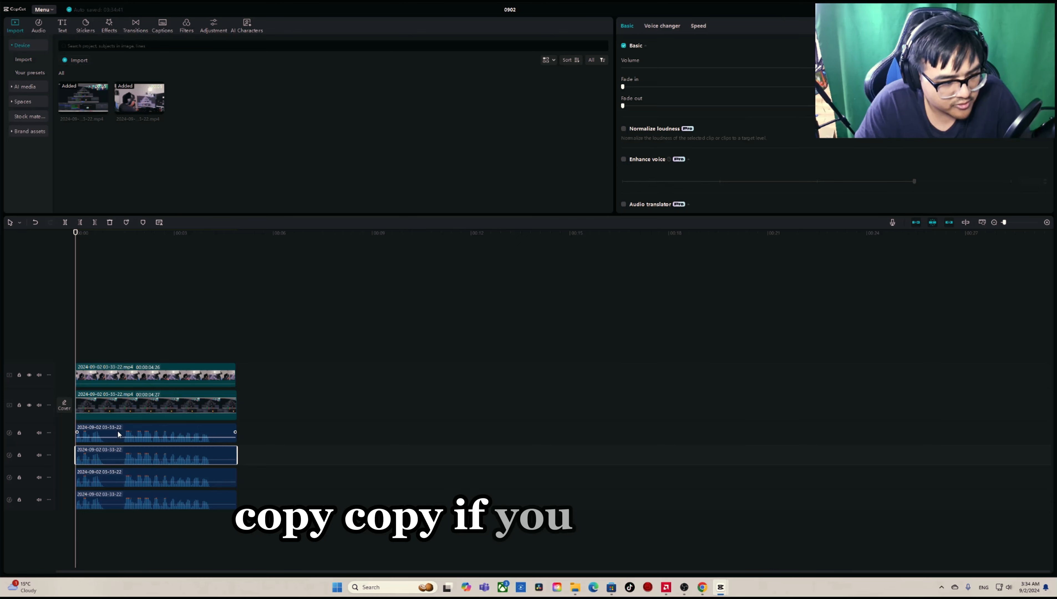
Step: Assign audio tracks 2, 3 and 4 to the second, third and fourth audio clips respectively
click(119, 431)
click(119, 450)
right_click(119, 451)
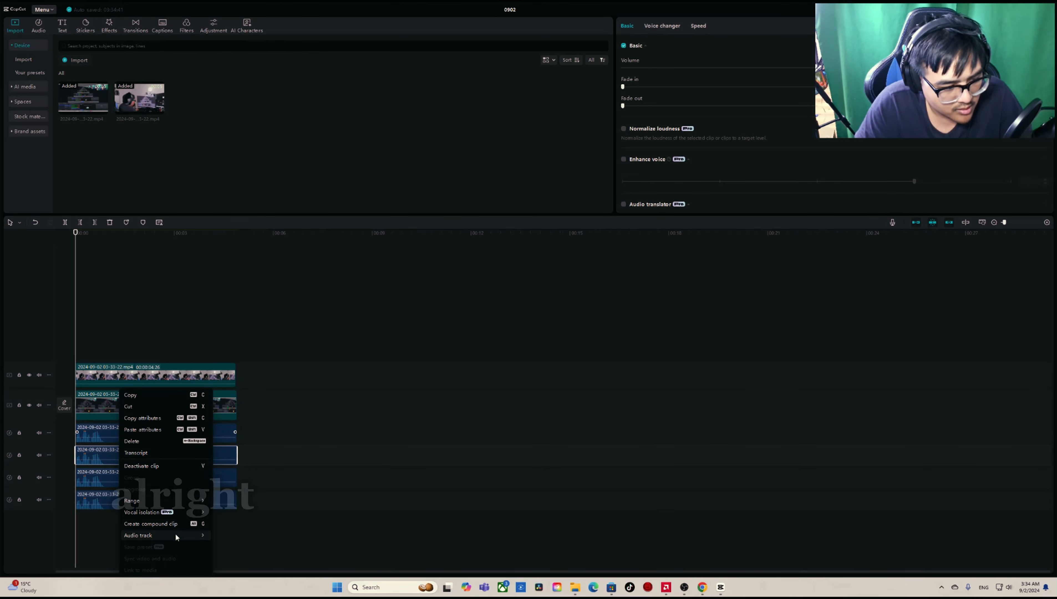
mouse_move(176, 535)
click(247, 536)
right_click(144, 478)
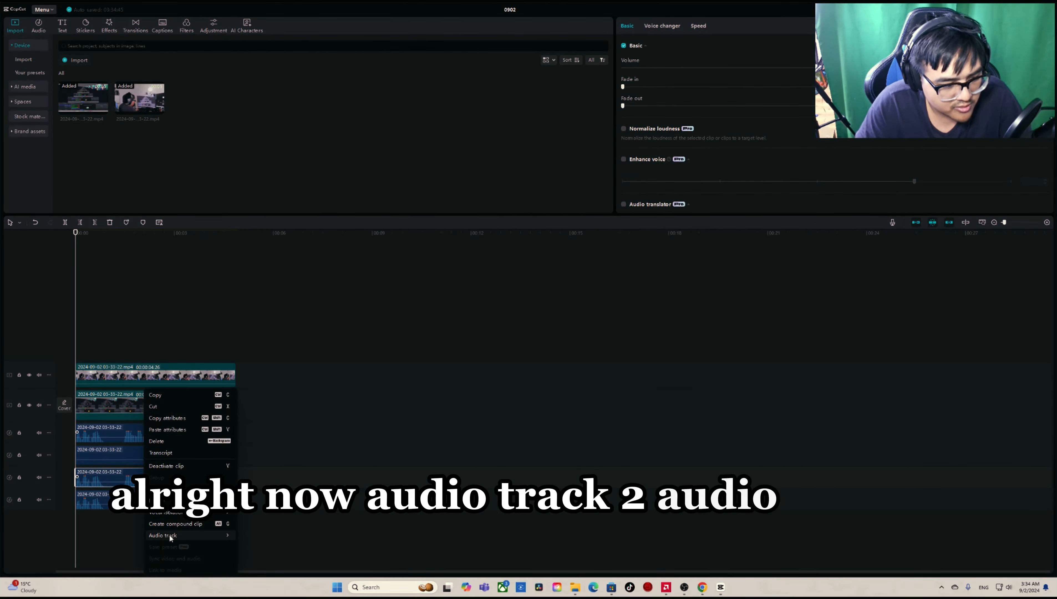
click(268, 546)
right_click(156, 500)
mouse_move(185, 536)
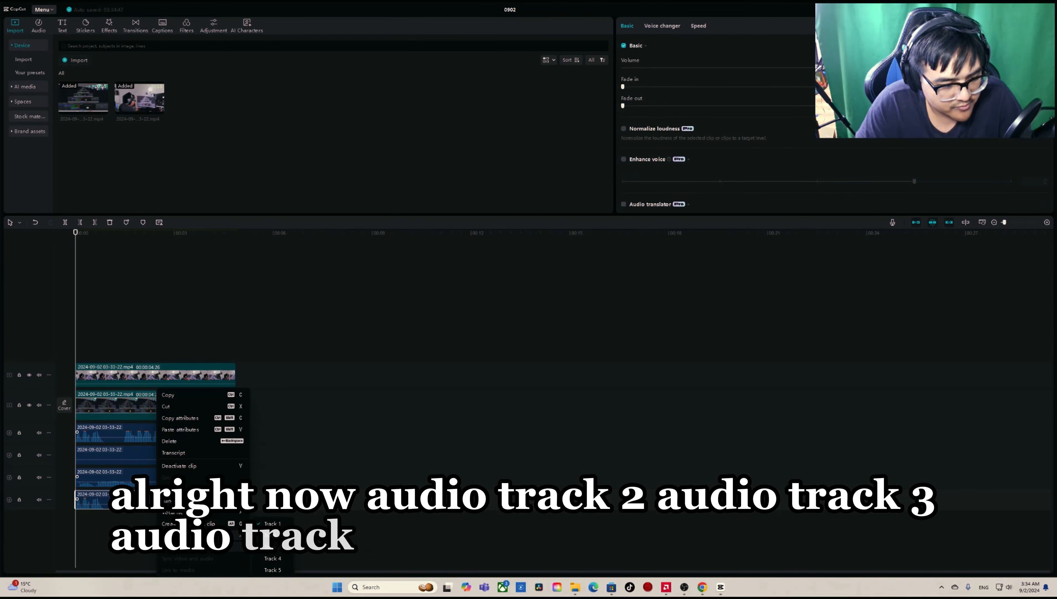
click(281, 558)
Step: Move the playhead near the start of the clips and mute the third audio layer
click(96, 516)
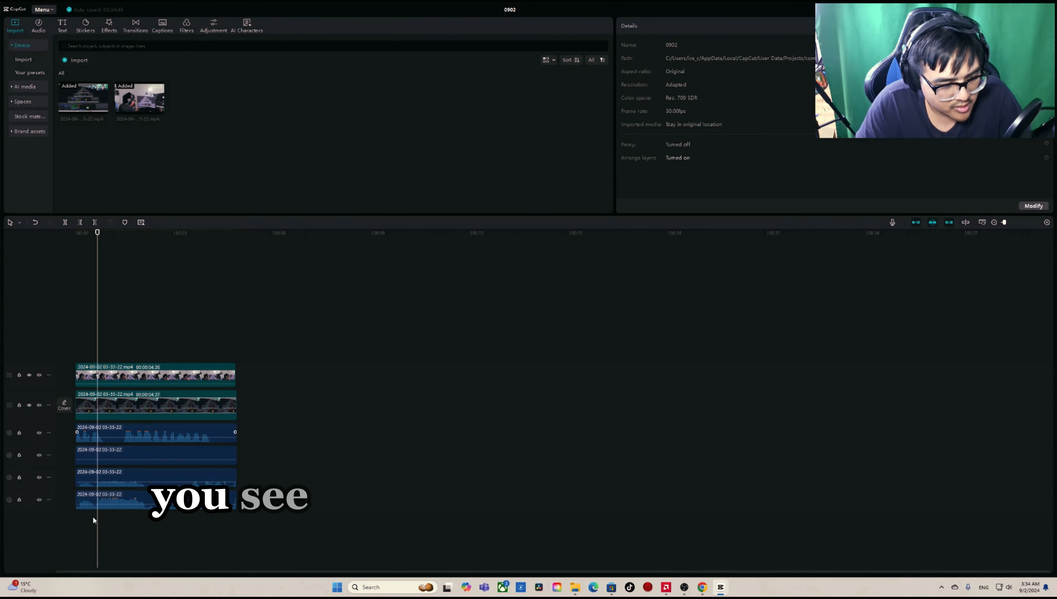
click(108, 520)
click(38, 477)
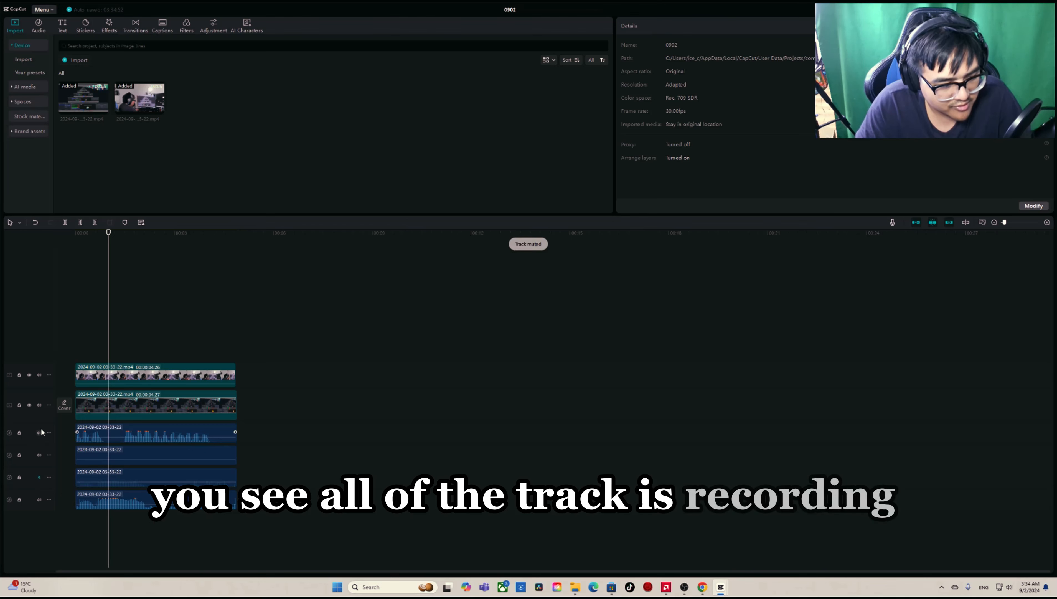
Step: Mute the first audio layer, listen to the fourth layer from near the start, and mute that layer too
click(38, 432)
click(117, 500)
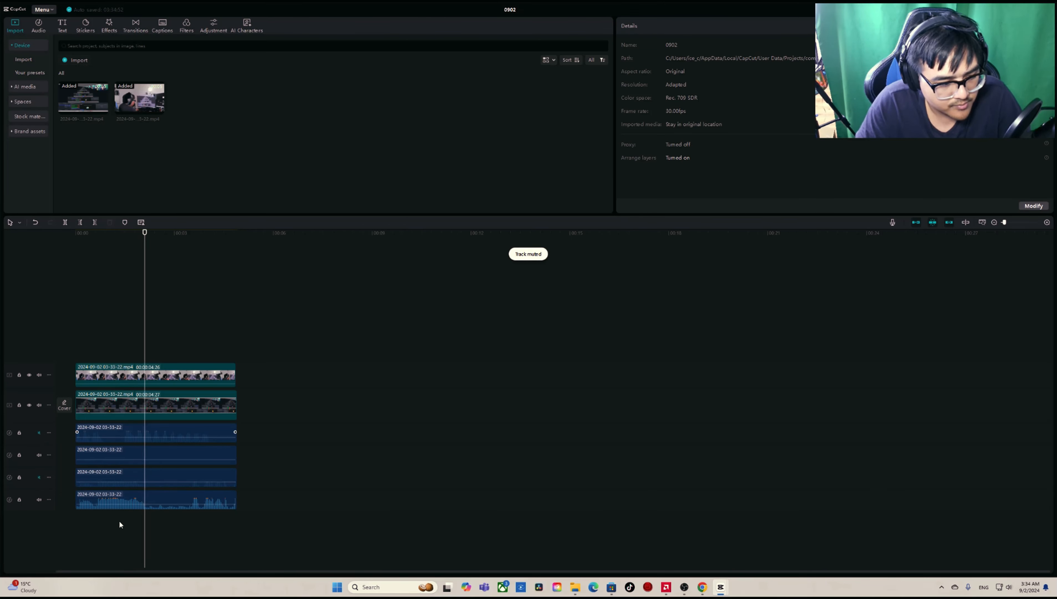
click(94, 521)
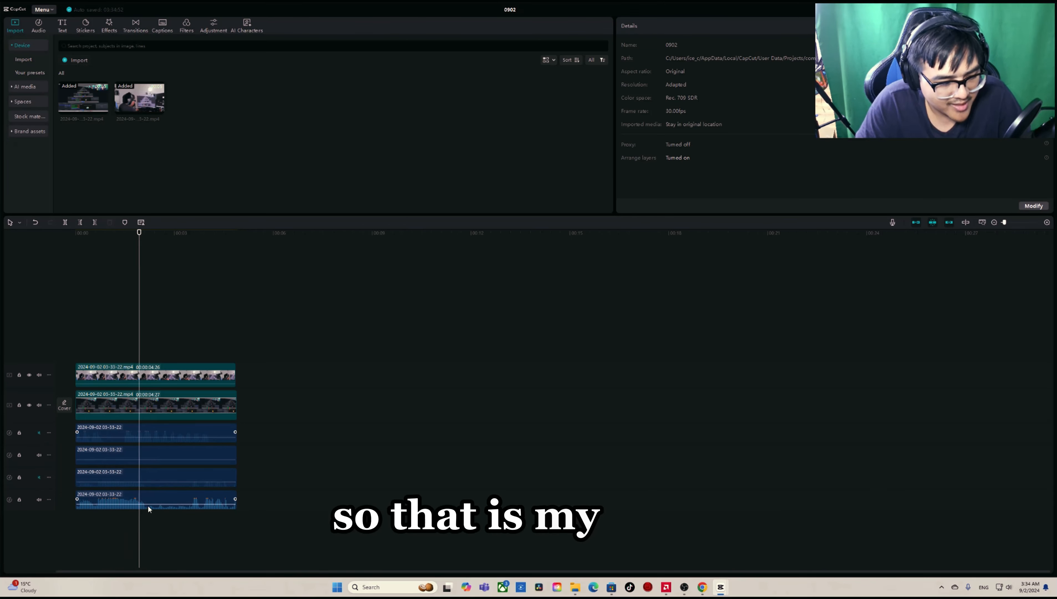
click(38, 498)
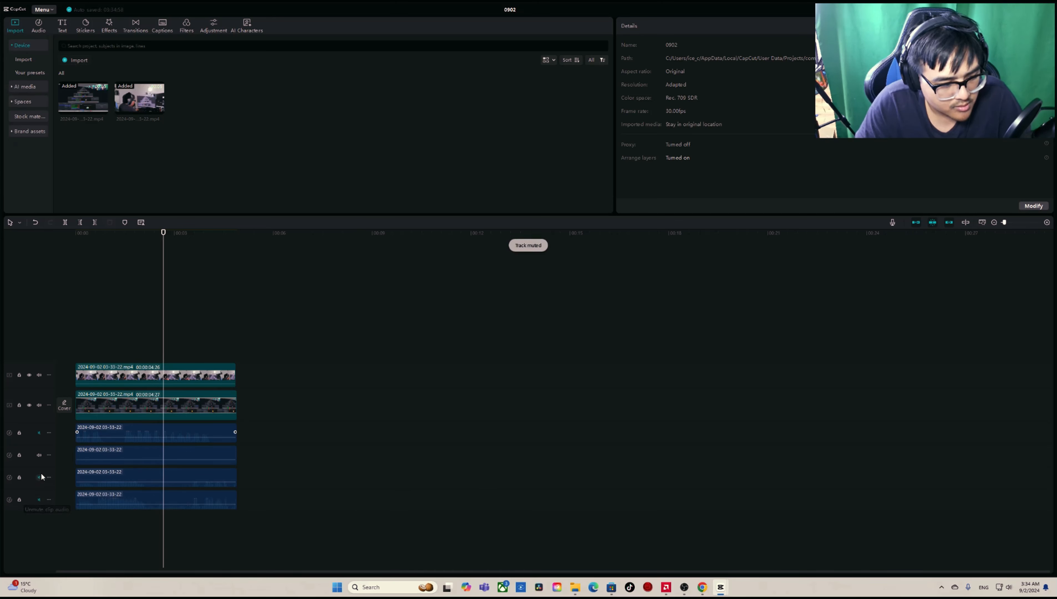
Step: Unmute the third audio layer to listen to it, mute it again, and play the timeline from near the start
click(40, 477)
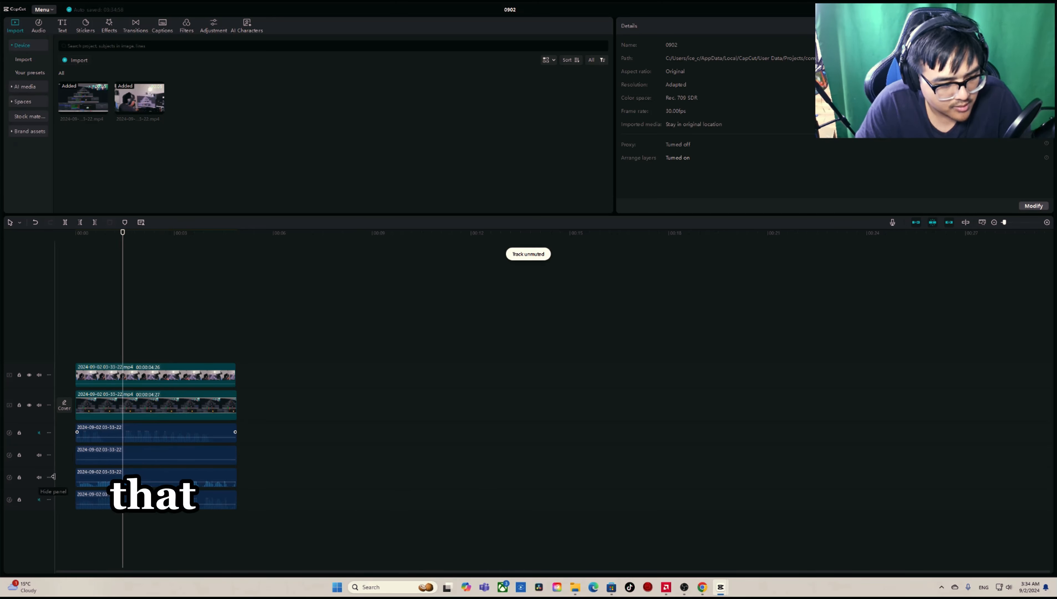
click(39, 477)
click(94, 520)
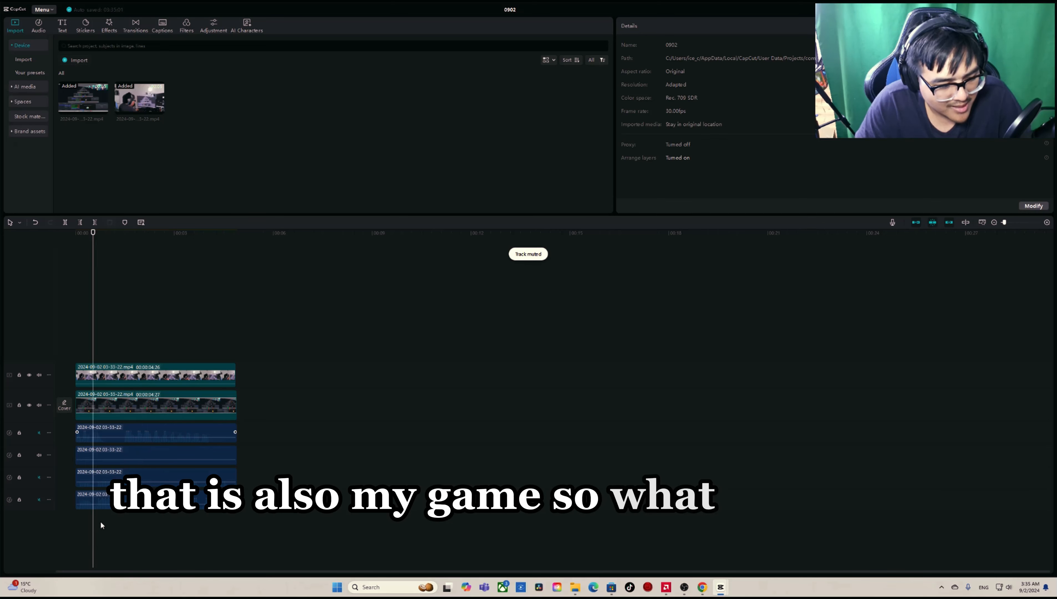
click(105, 501)
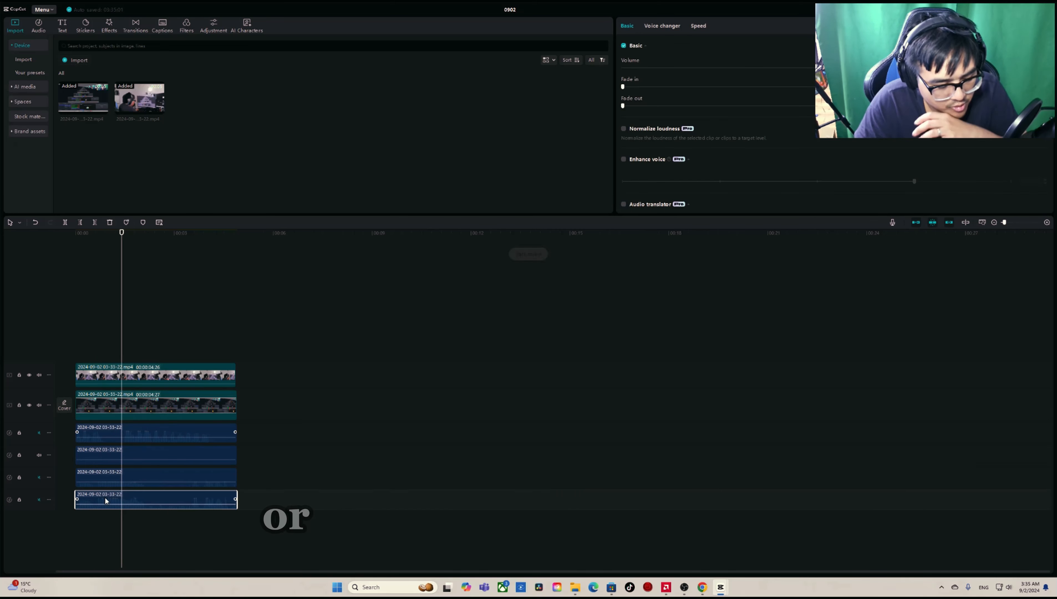
click(95, 512)
key(space)
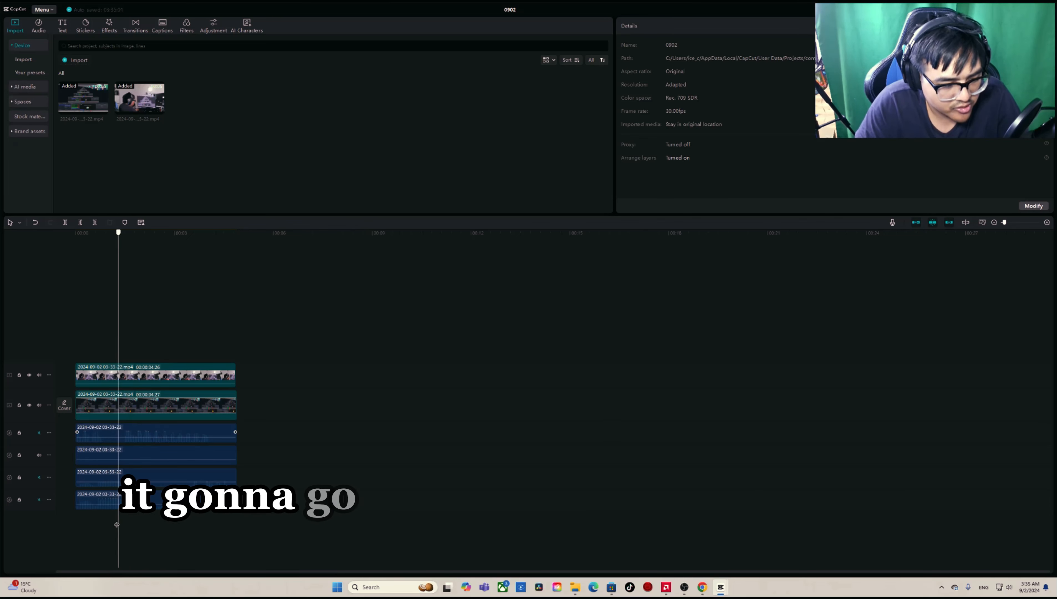
click(92, 483)
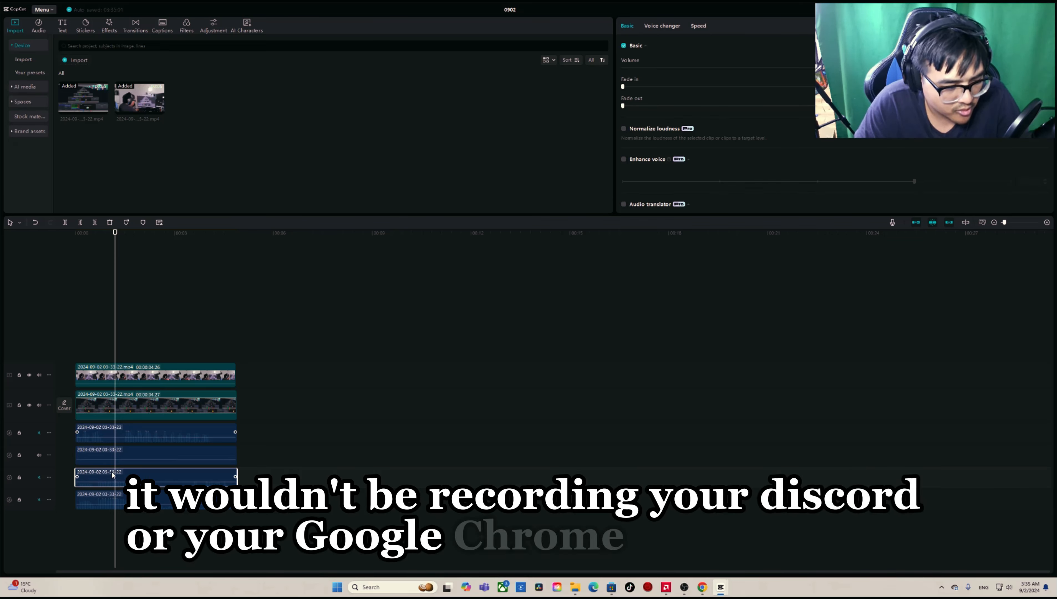
click(117, 500)
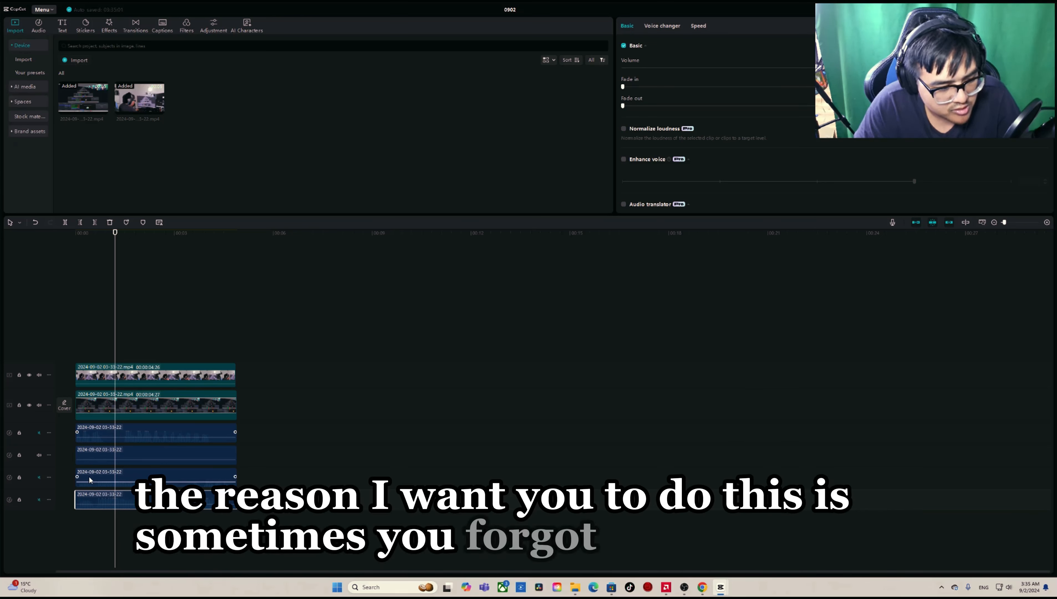
click(115, 472)
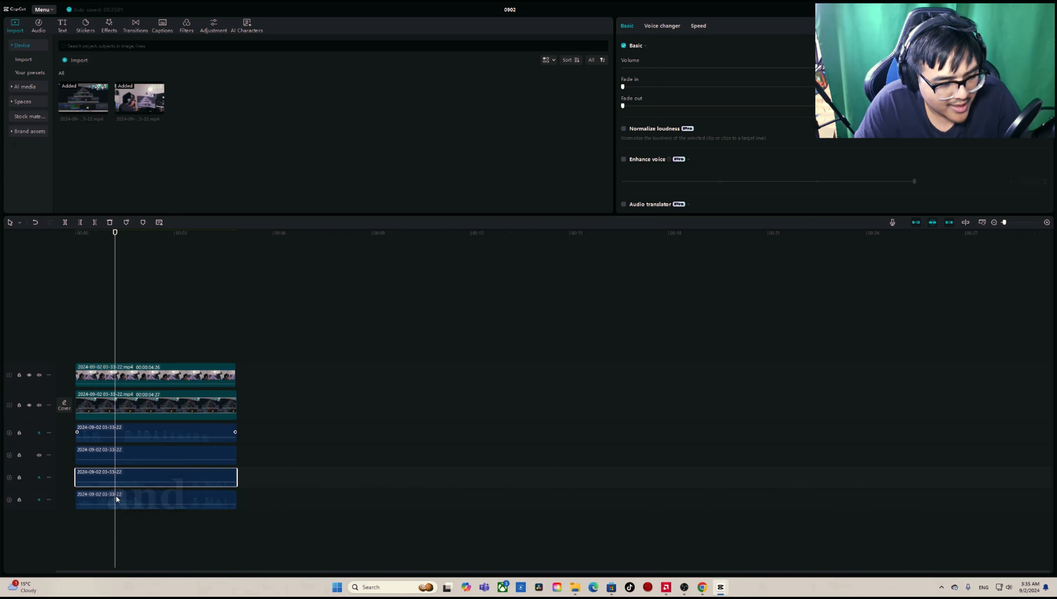
click(157, 502)
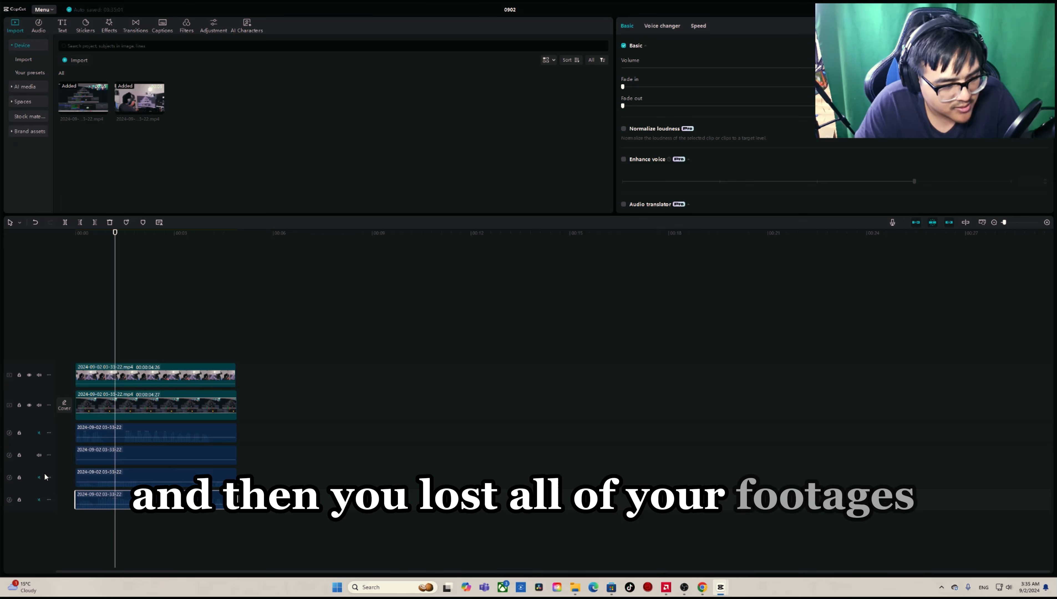
Step: Unmute the first audio layer and play the timeline from near the start
click(39, 433)
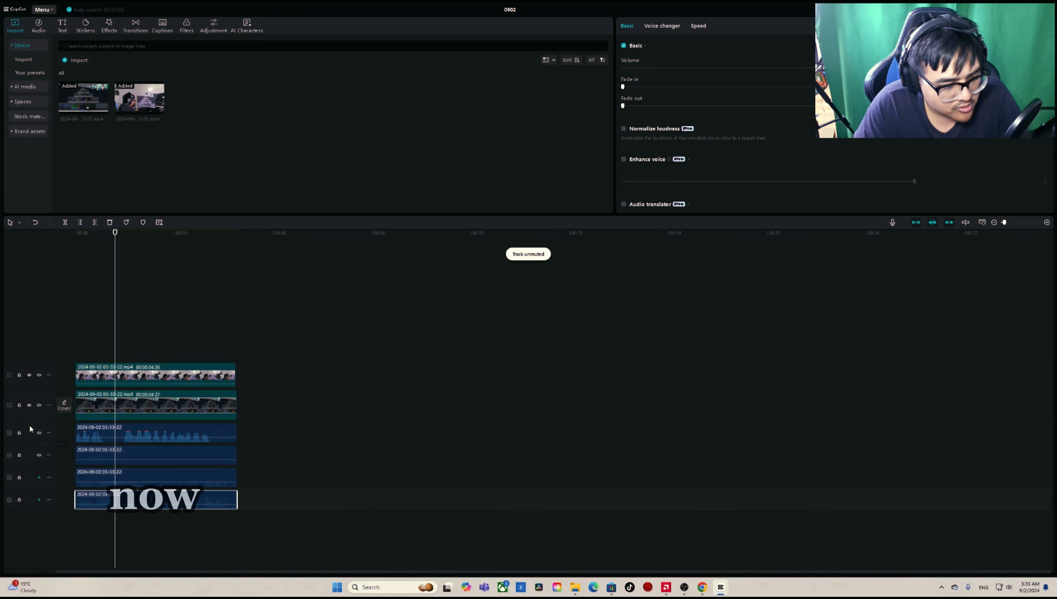
click(83, 533)
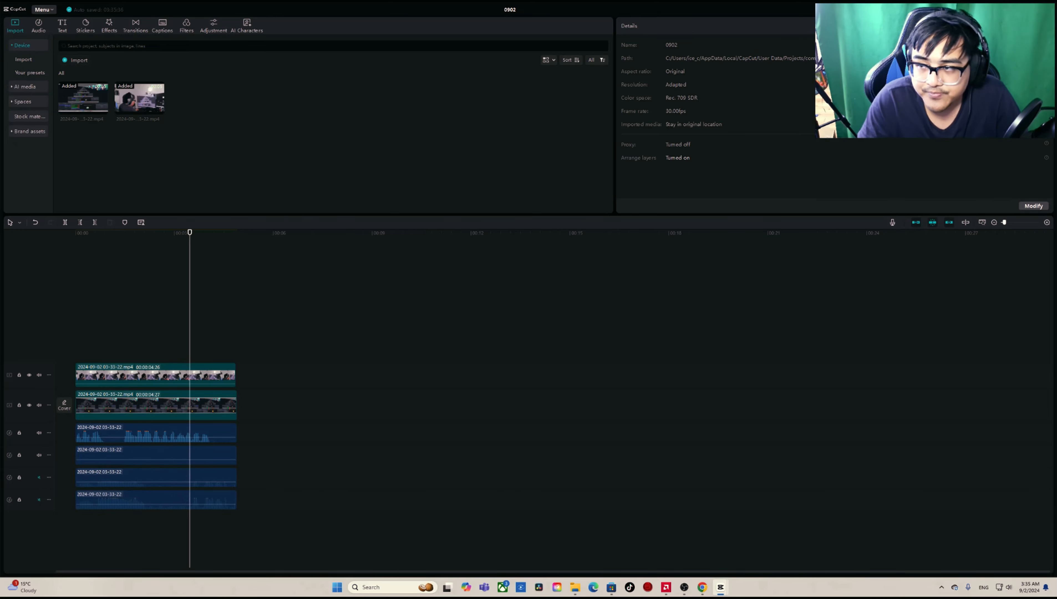
Step: Move the camera overlay from the preview's corner to right of its centre, and restore the floating player to the editor layout
drag(1056, 63, 416, 3)
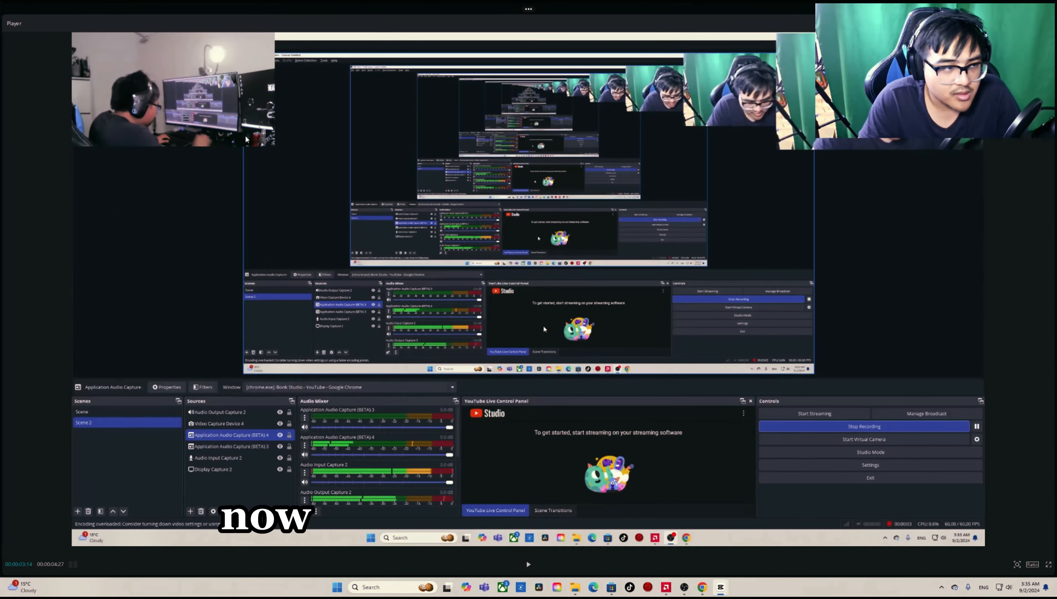
drag(235, 125, 476, 225)
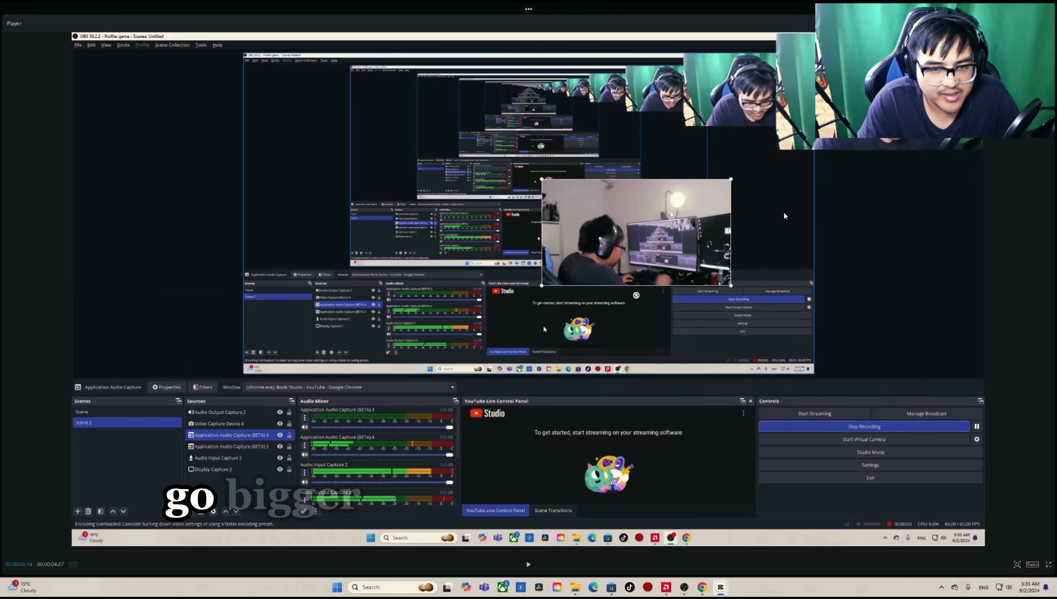
drag(688, 22, 915, 191)
click(163, 330)
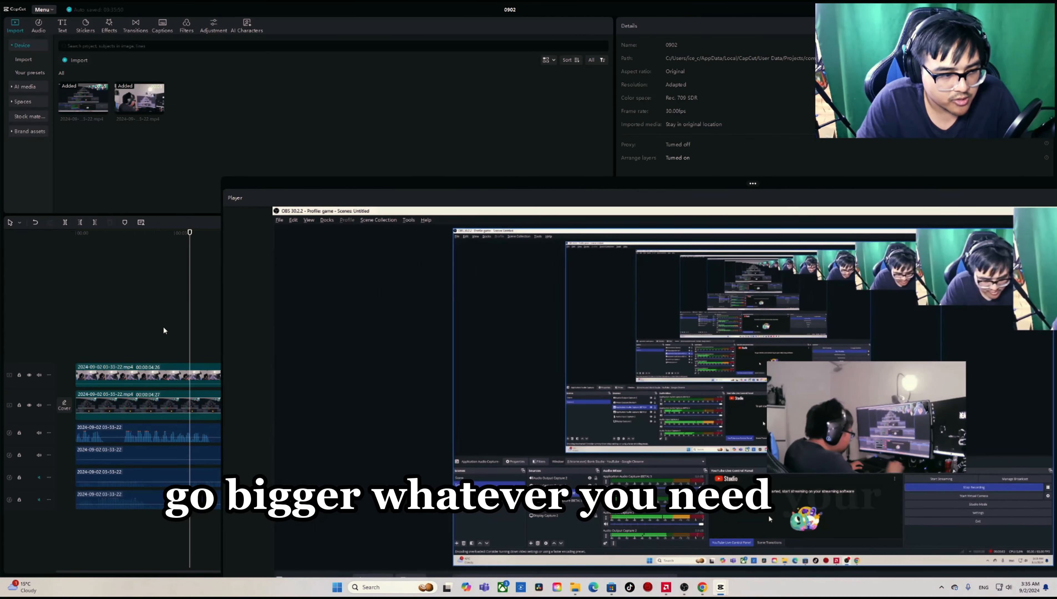
drag(816, 184, 555, 162)
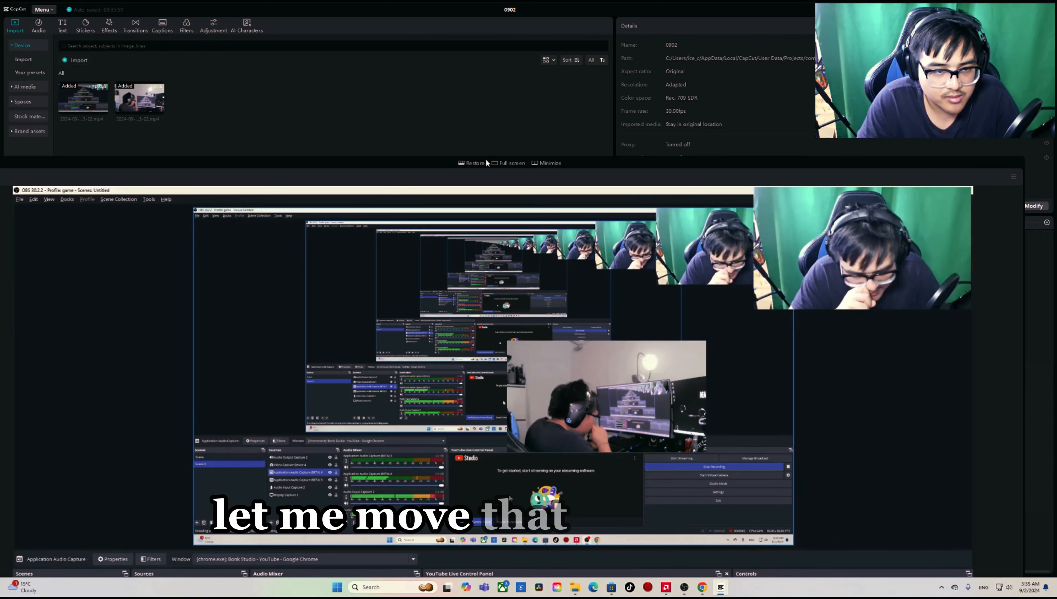
click(482, 163)
Step: Trim the first audio clip's end to about 2.5 seconds, split it at 00:00:01:21, and shift the second piece later to leave a gap
click(108, 430)
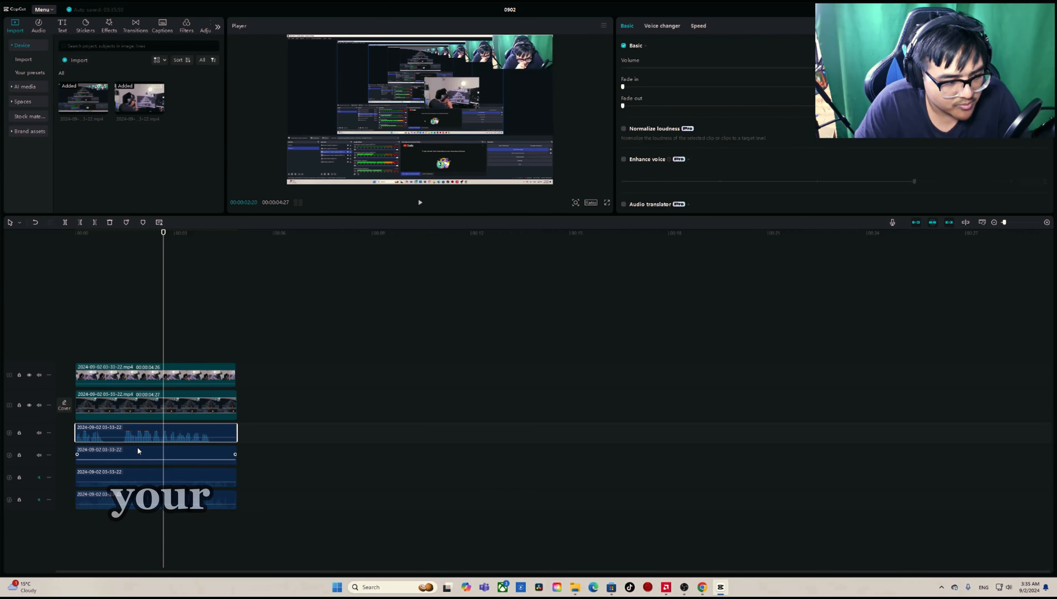
drag(237, 432, 155, 432)
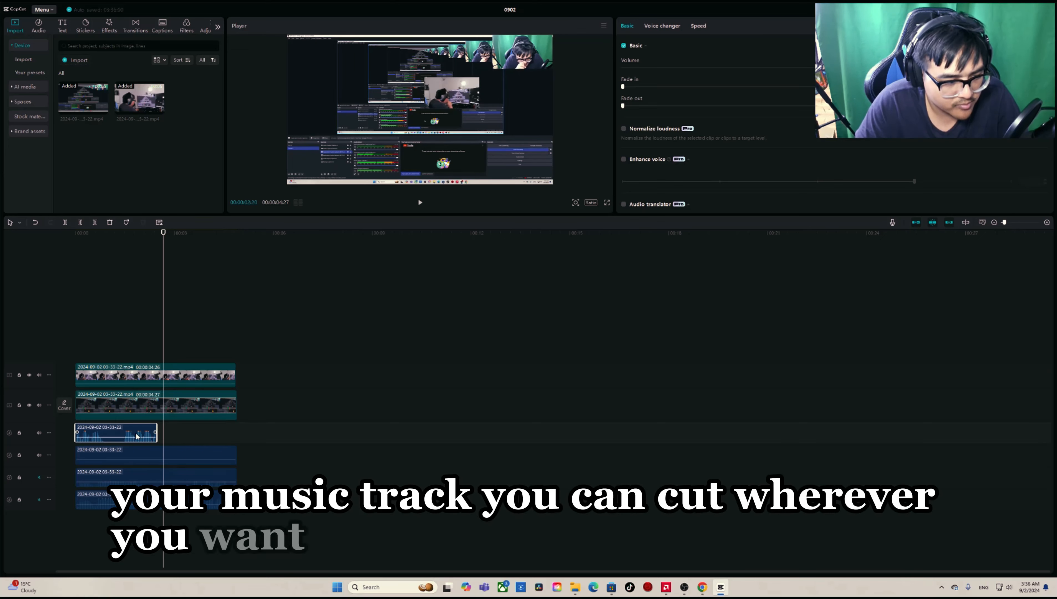
click(132, 421)
click(134, 433)
key(ctrl+b)
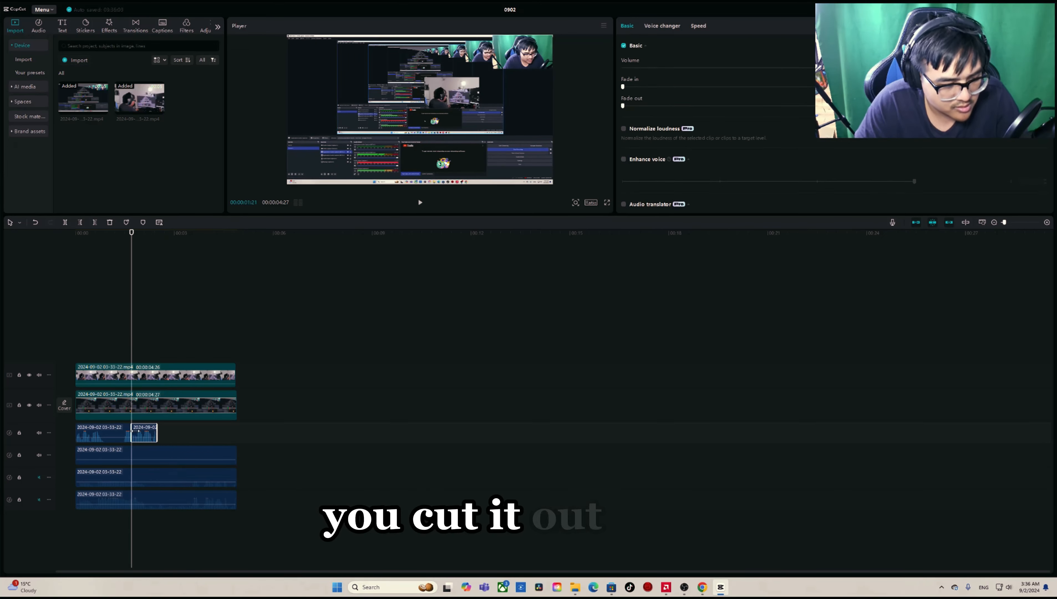
drag(161, 431, 196, 432)
Step: Unmute the third audio layer, split its clip at about 0.9 and 1.5 seconds, and move the middle piece beyond the other clips
click(39, 477)
click(125, 523)
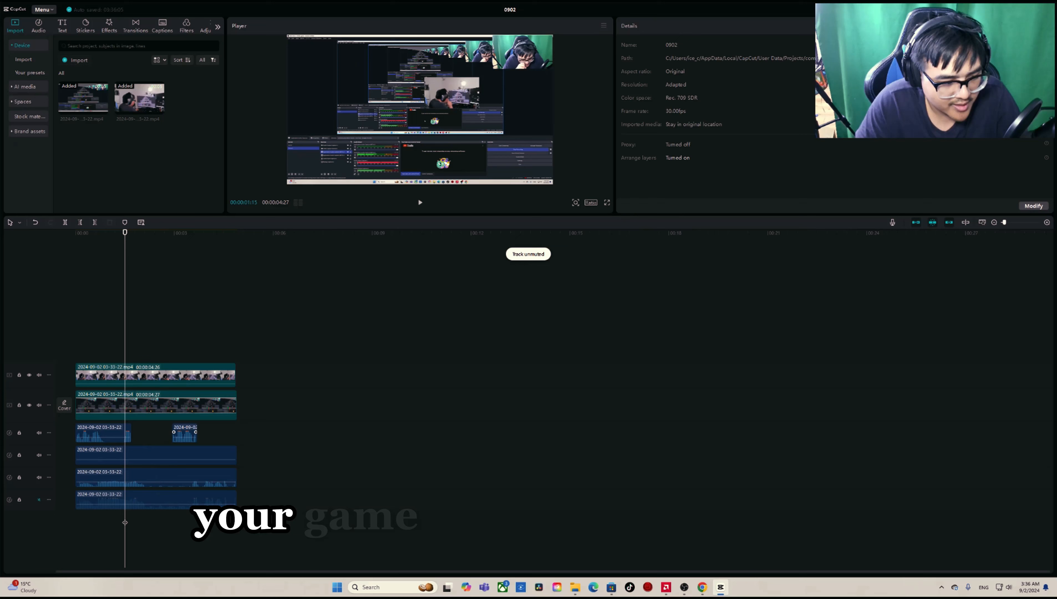
click(144, 477)
key(ctrl+b)
click(104, 522)
click(117, 478)
key(ctrl+b)
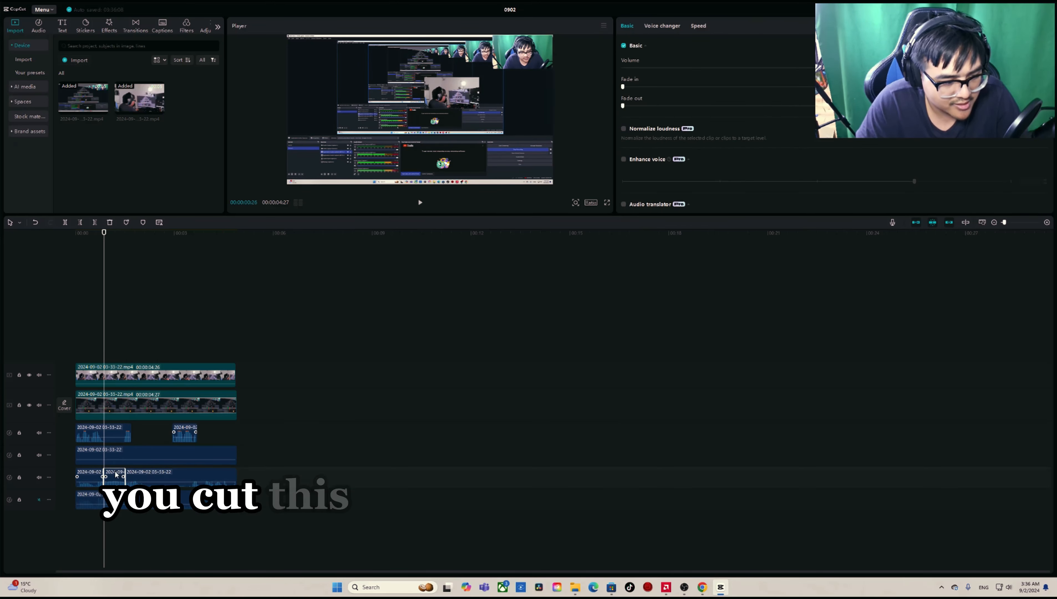
drag(116, 478, 321, 477)
Step: Play back the cut audio tracks and move the camera clip along its layer to start at about 7 seconds
key(space)
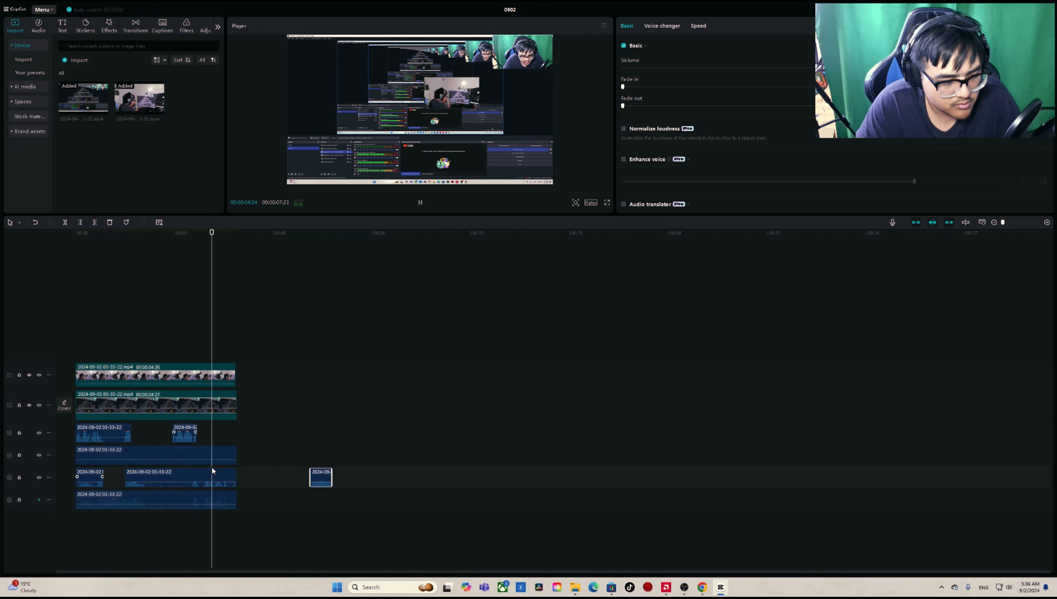
key(space)
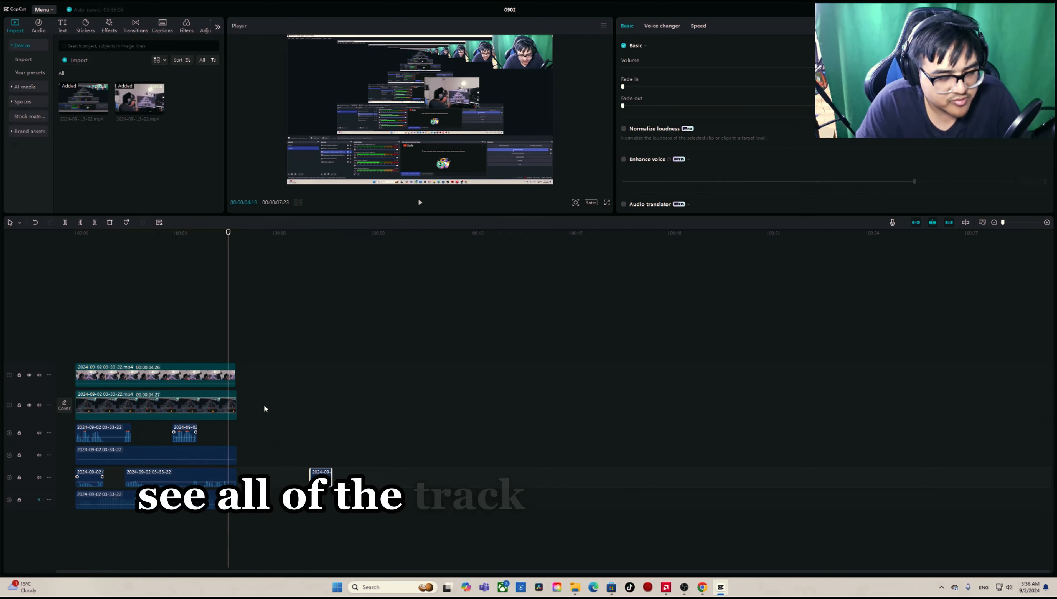
drag(173, 377, 402, 376)
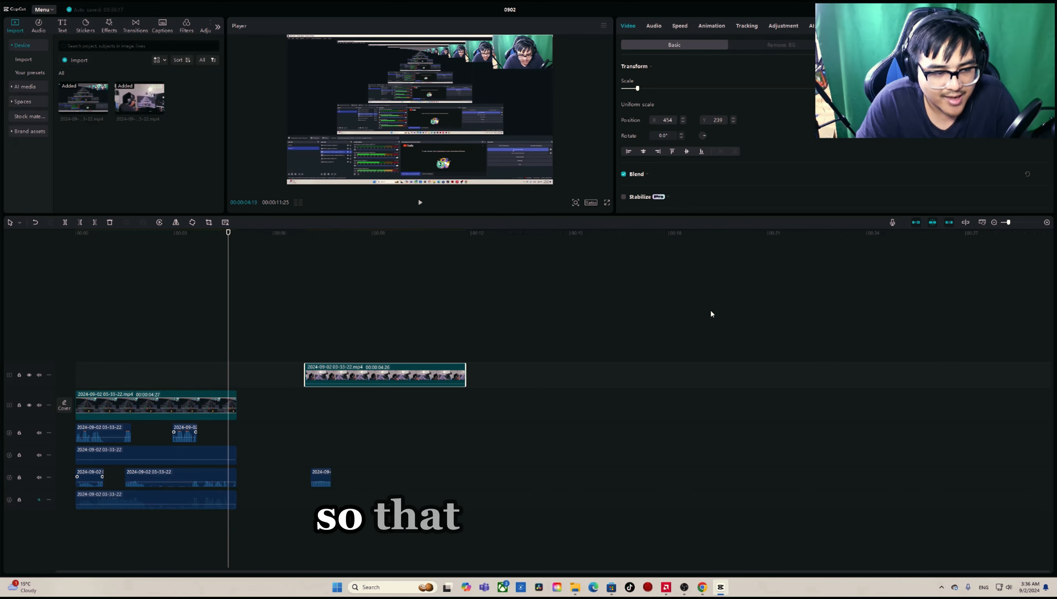
Step: Close the project editor and delete project 0902 from the project list
drag(514, 9, 285, 203)
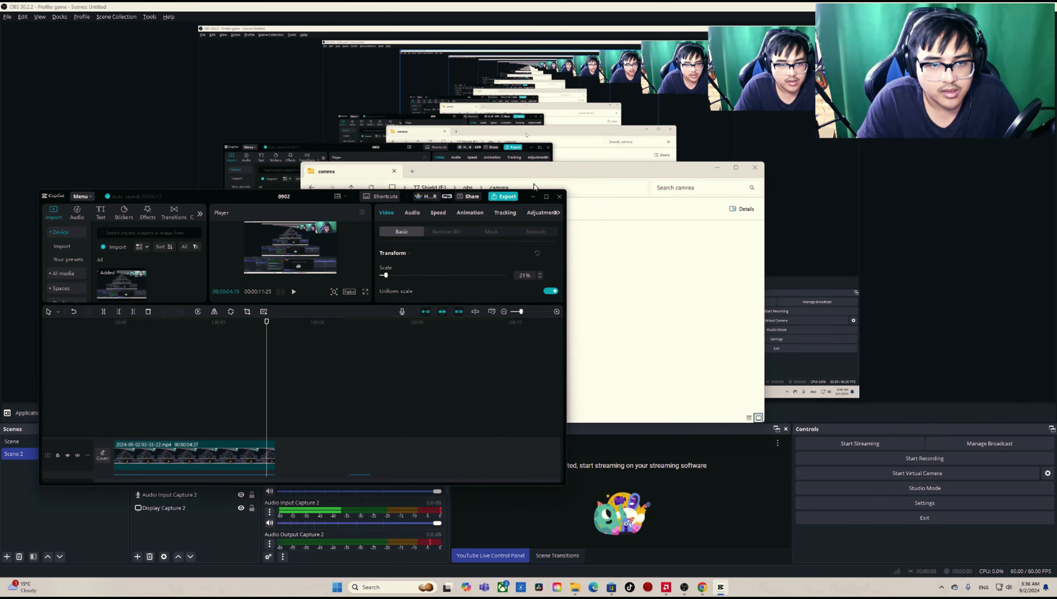
click(559, 196)
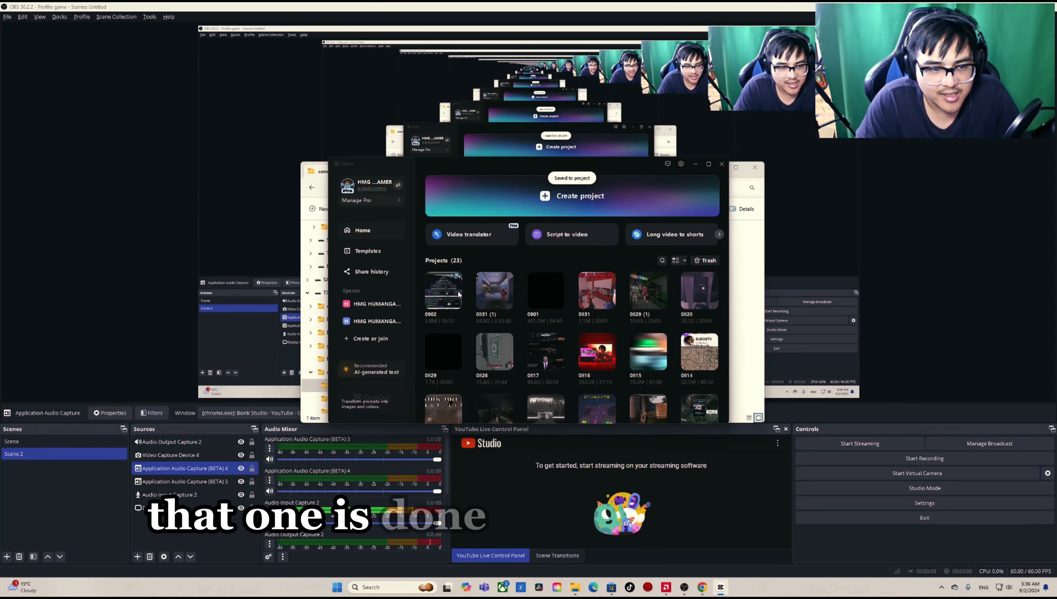
right_click(448, 296)
click(457, 337)
click(505, 326)
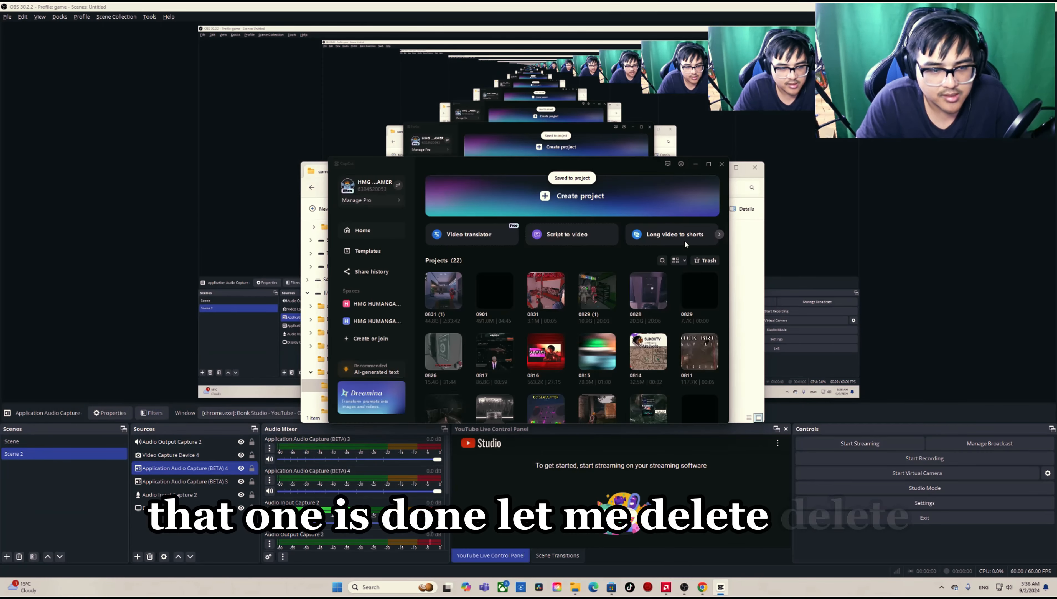
Step: Minimise the CapCut home window and close the camrea folder window to return to OBS
click(694, 165)
click(754, 168)
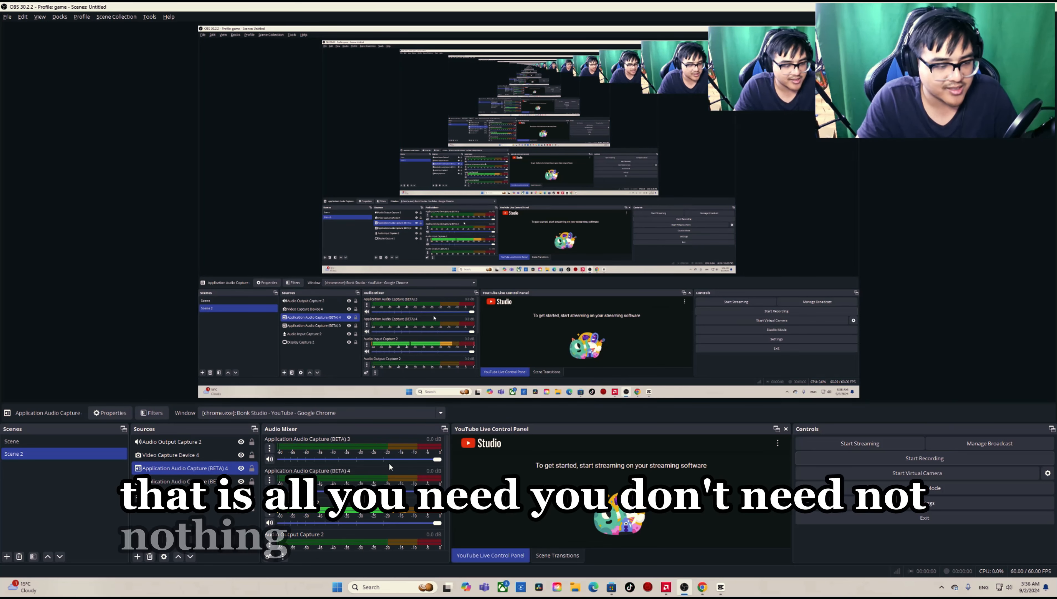
mouse_move(740, 589)
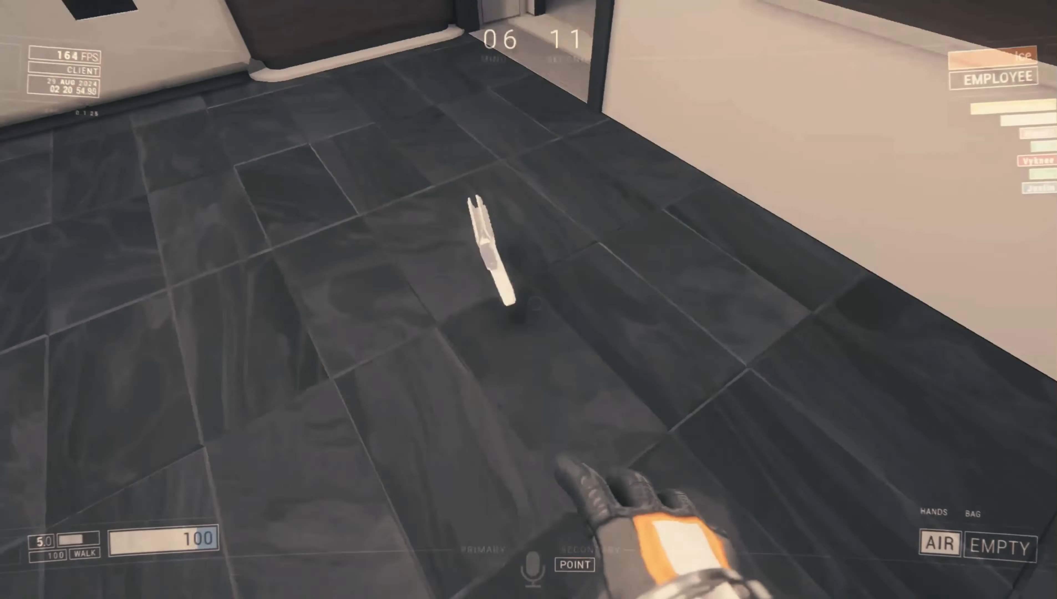
key(e)
key(w)
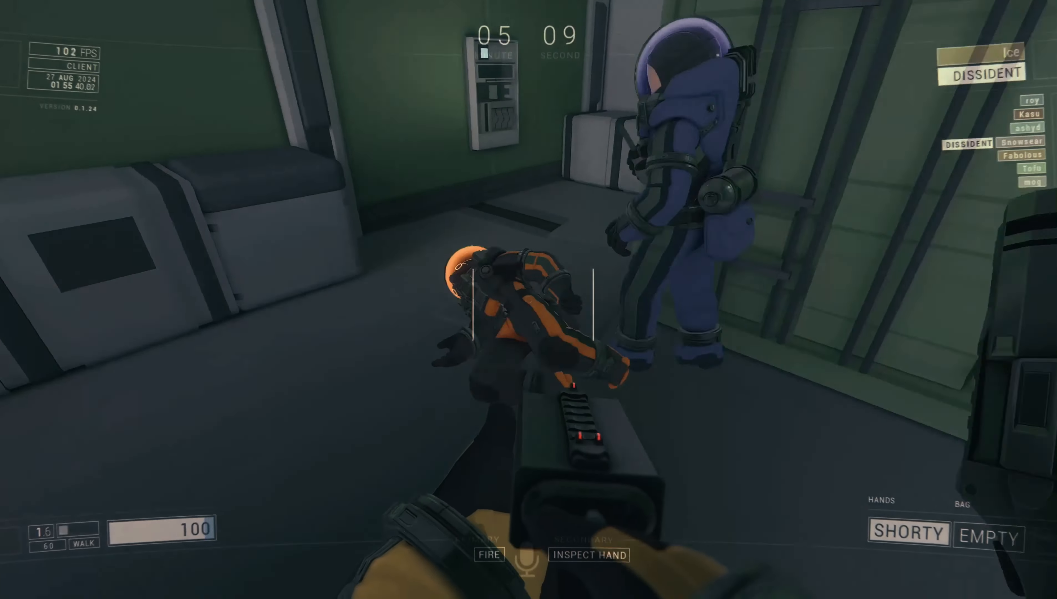
key(g)
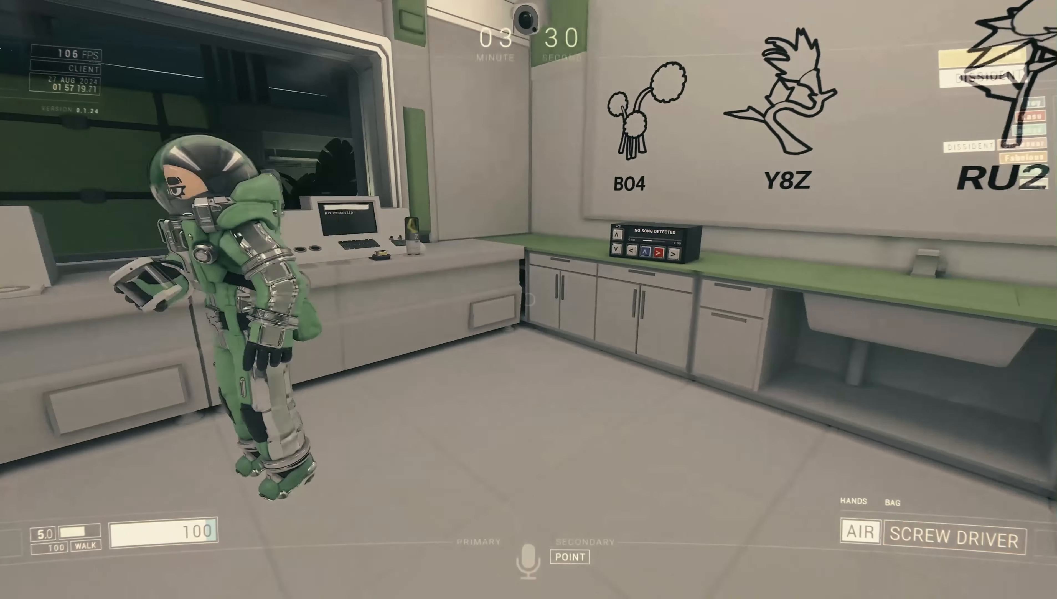
scroll(528, 299, down, 1)
click(529, 299)
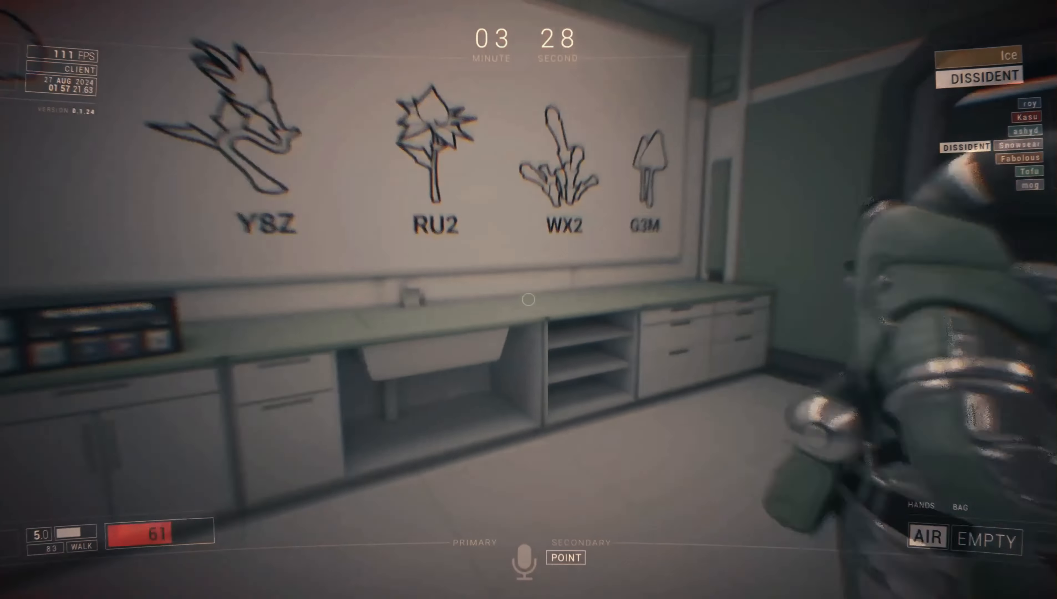